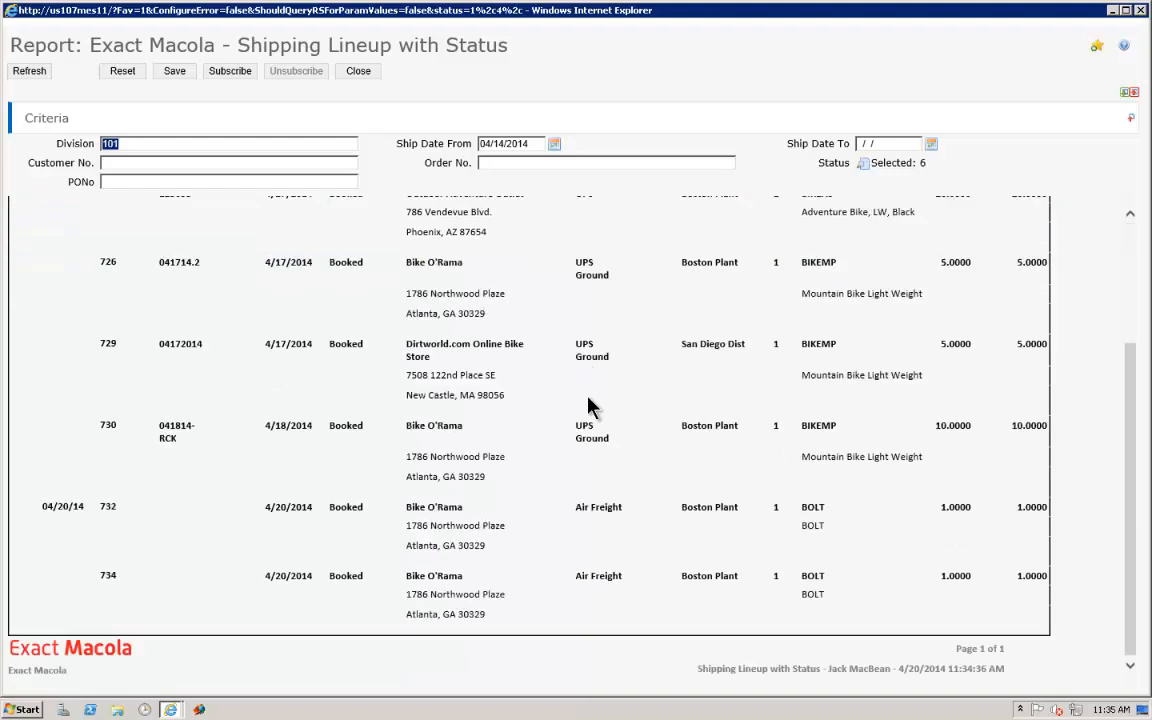
Open the last Bike O'Rama order in the shipping lineup for editing, review it, and exit by saving its billing information
click(112, 582)
right_click(100, 580)
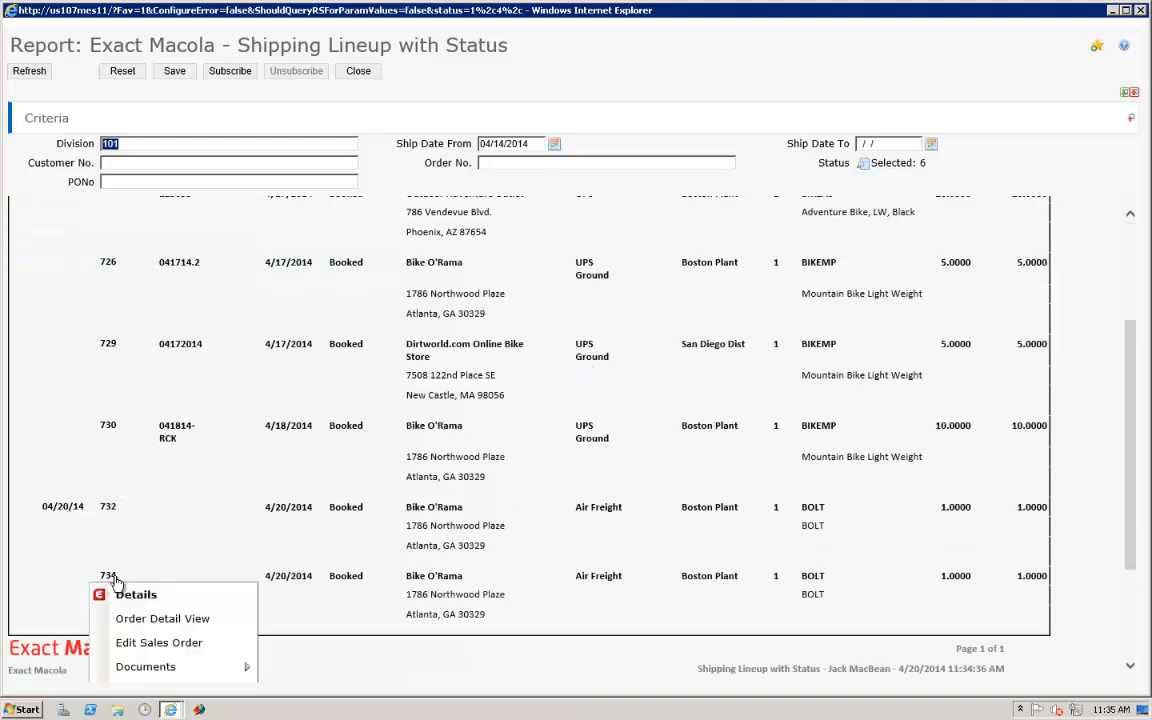
click(160, 571)
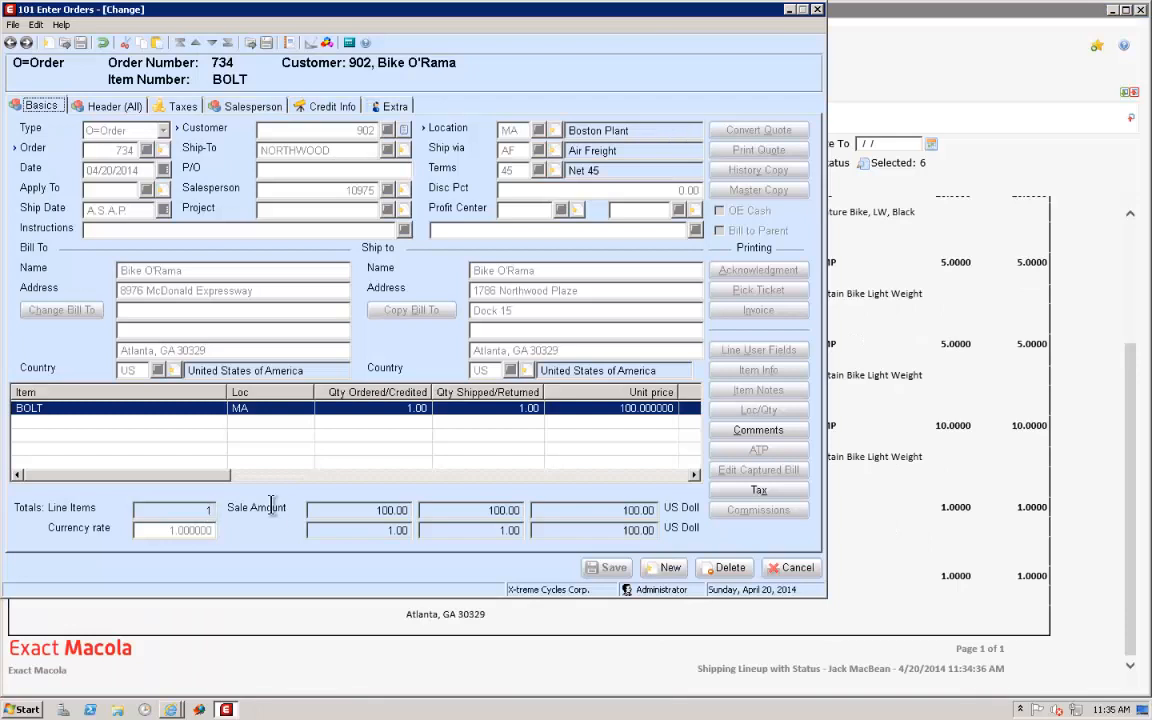
click(802, 570)
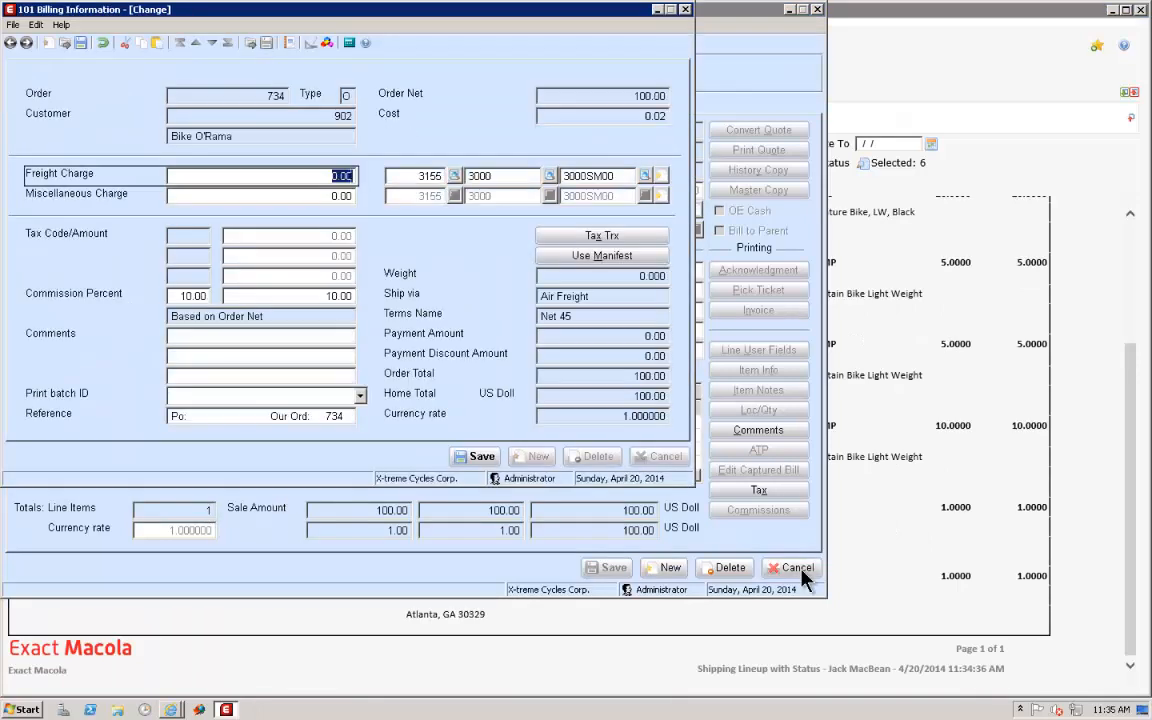
click(478, 458)
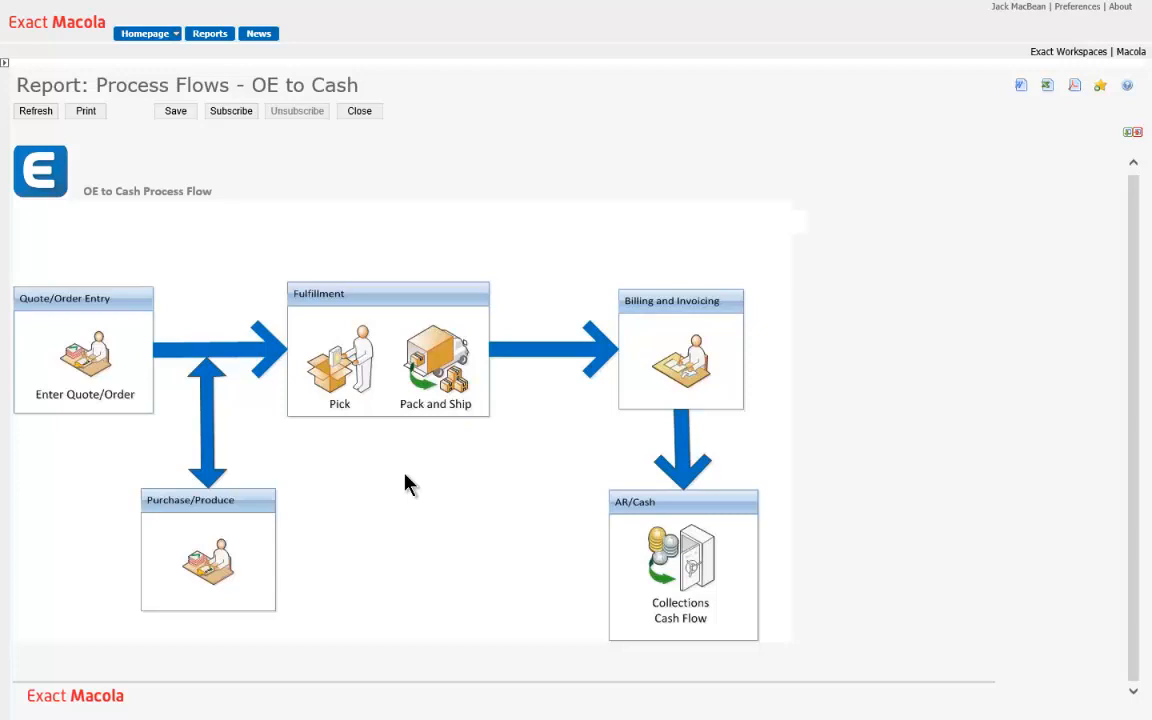
Open Confirm Ship from the Pack and Ship stage and load the reviewed Bike O'Rama order by its order number
click(425, 366)
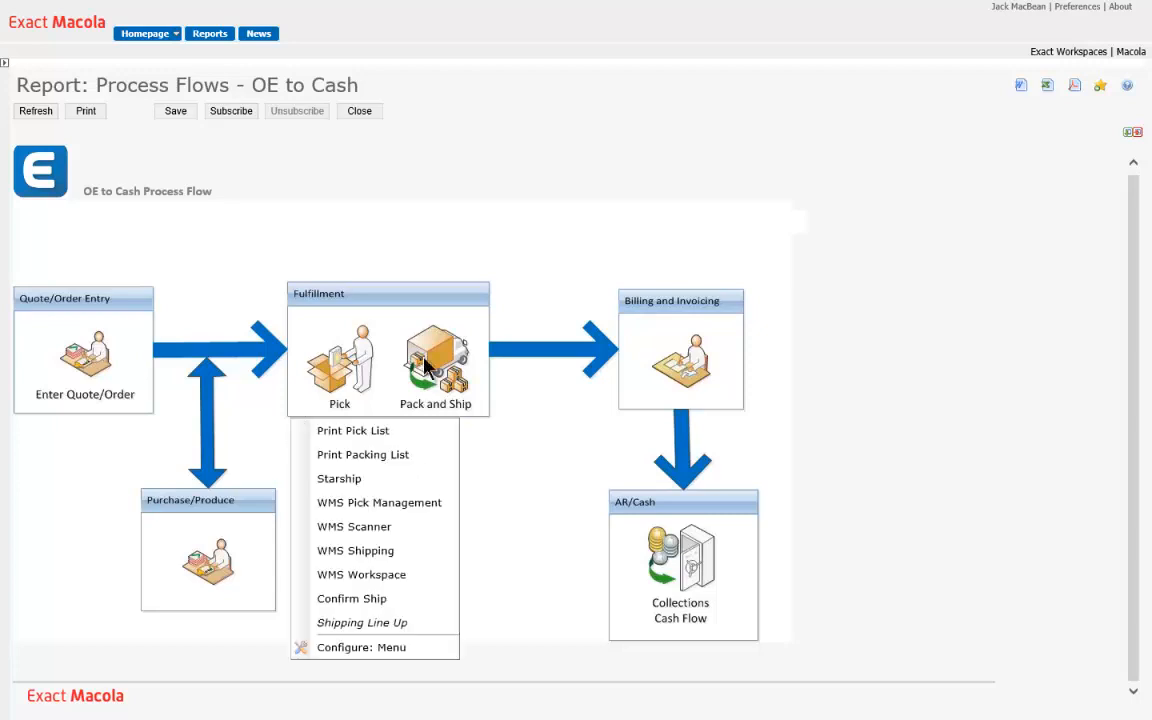
click(386, 606)
text(734)
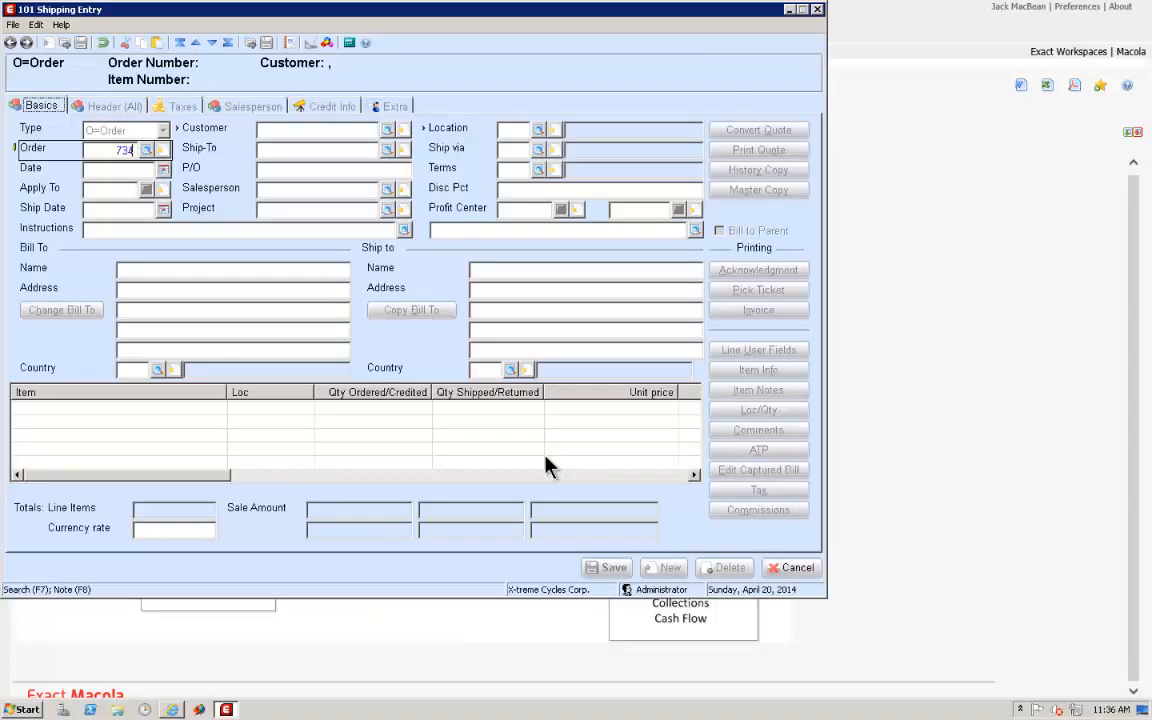
key(Tab)
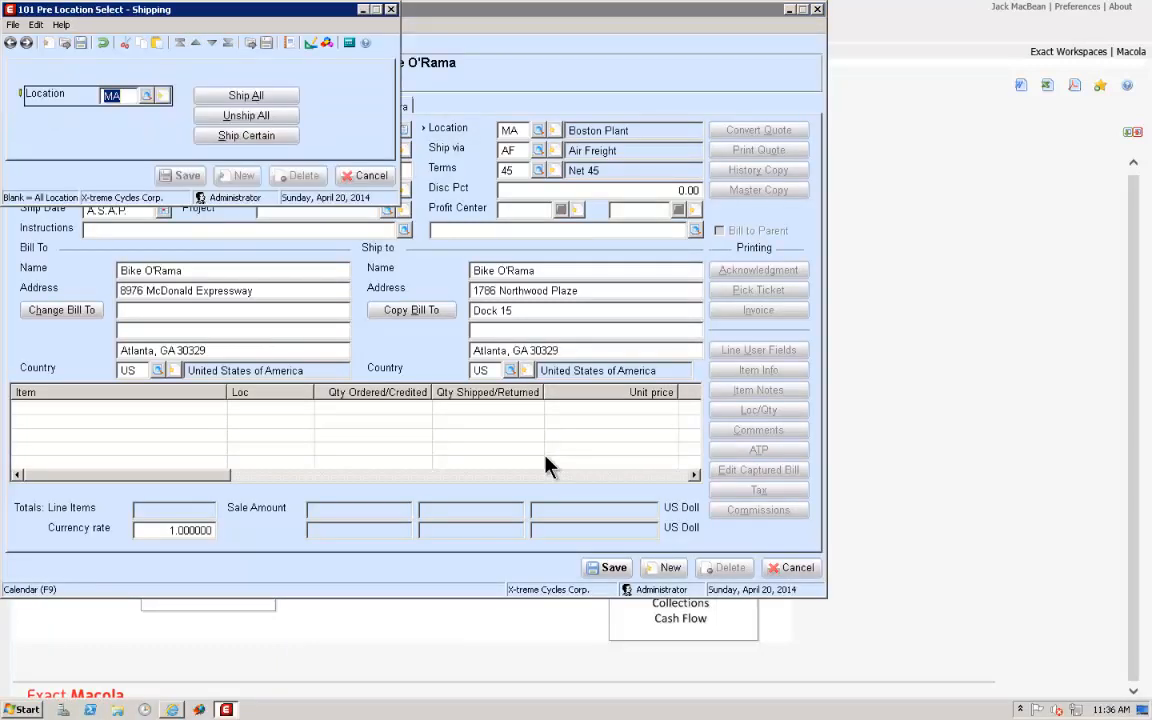
Ship all items from location MA with the 04/20/2014 cutoff and distribution dates, save the billing information, and close Shipping Entry
click(246, 96)
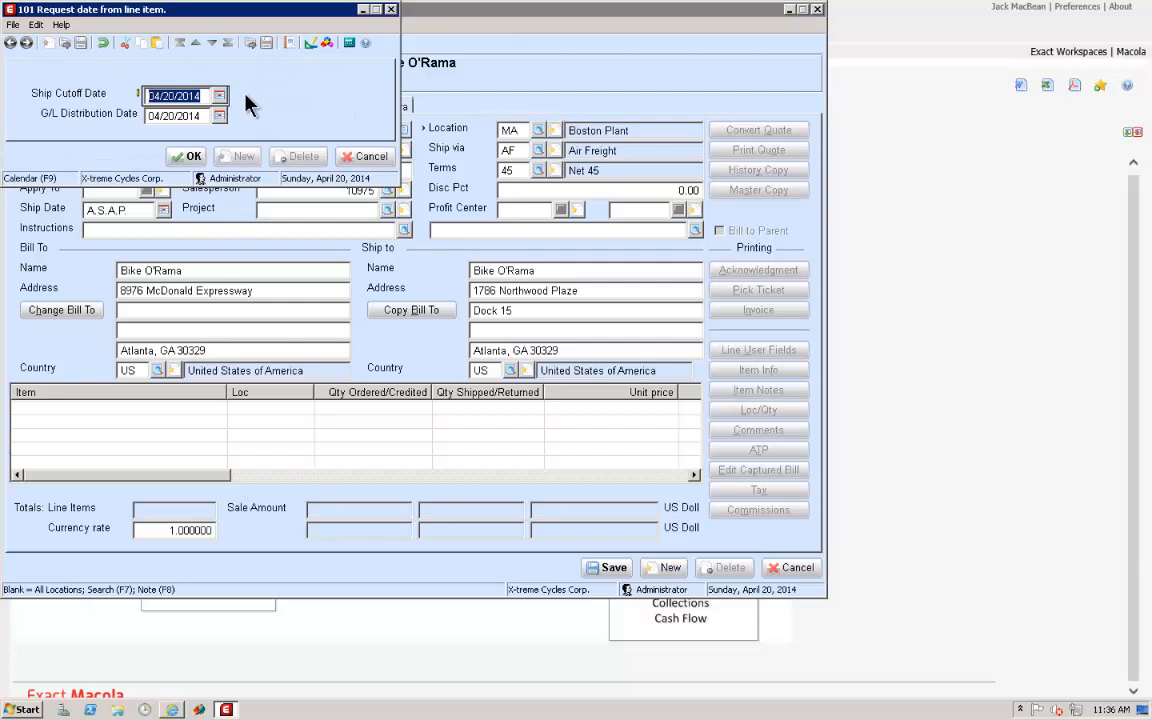
click(190, 158)
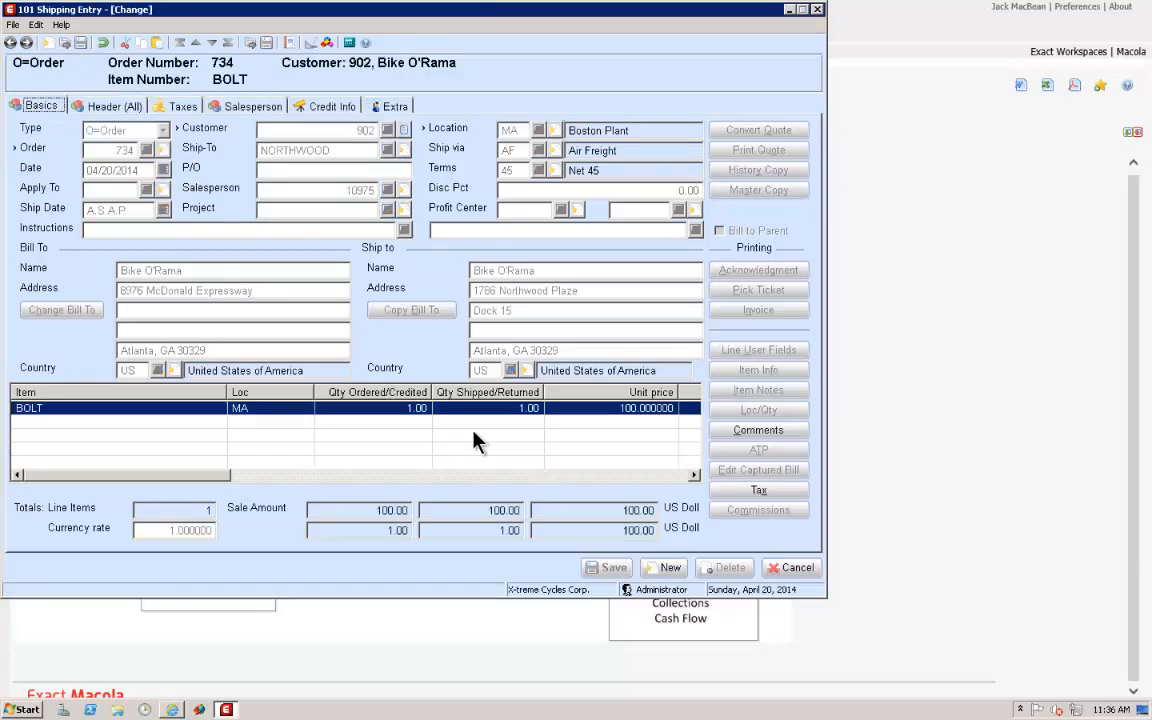
click(801, 569)
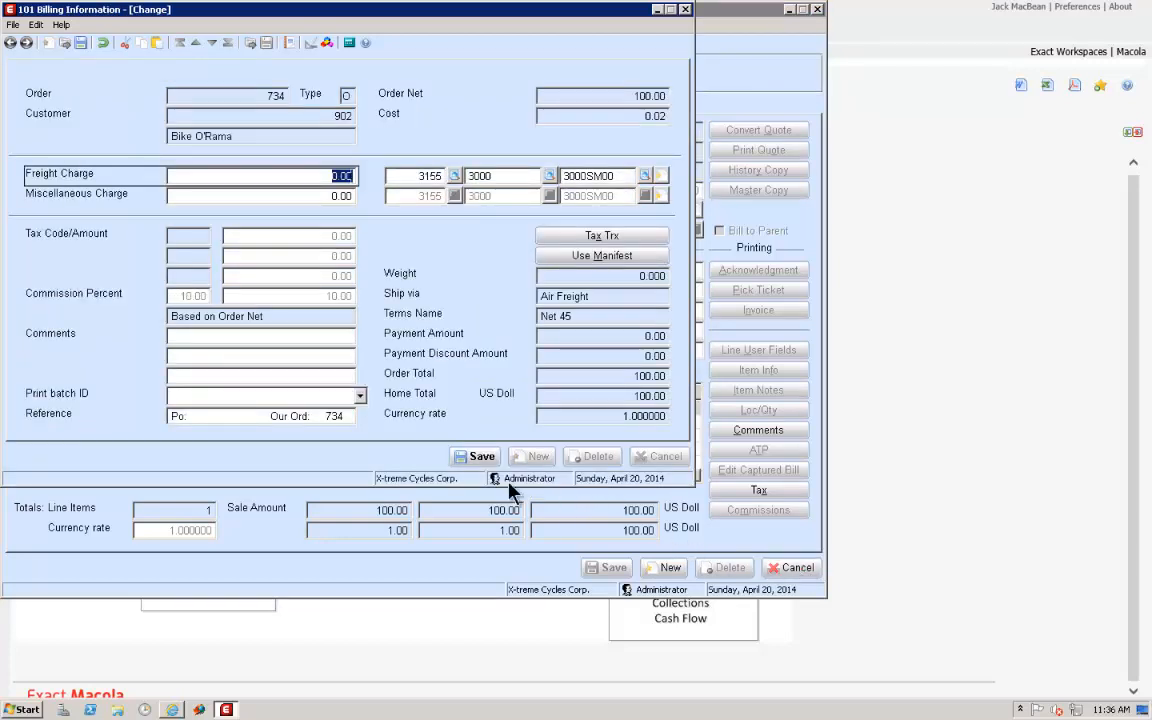
click(475, 457)
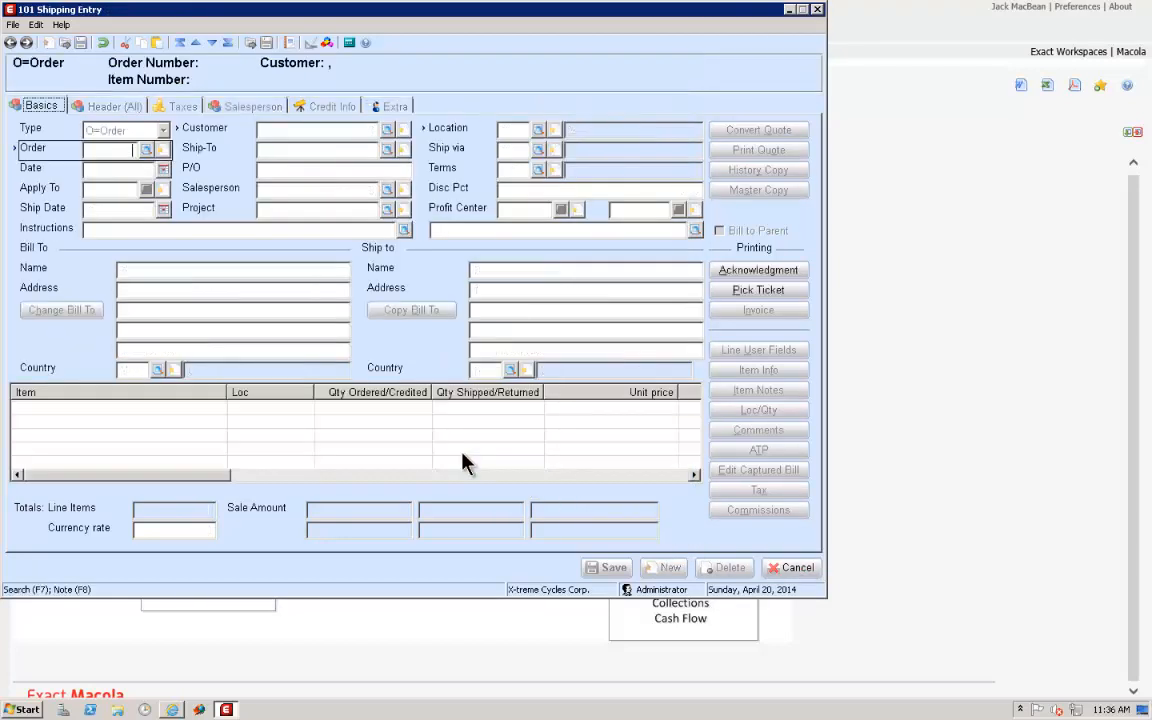
click(803, 572)
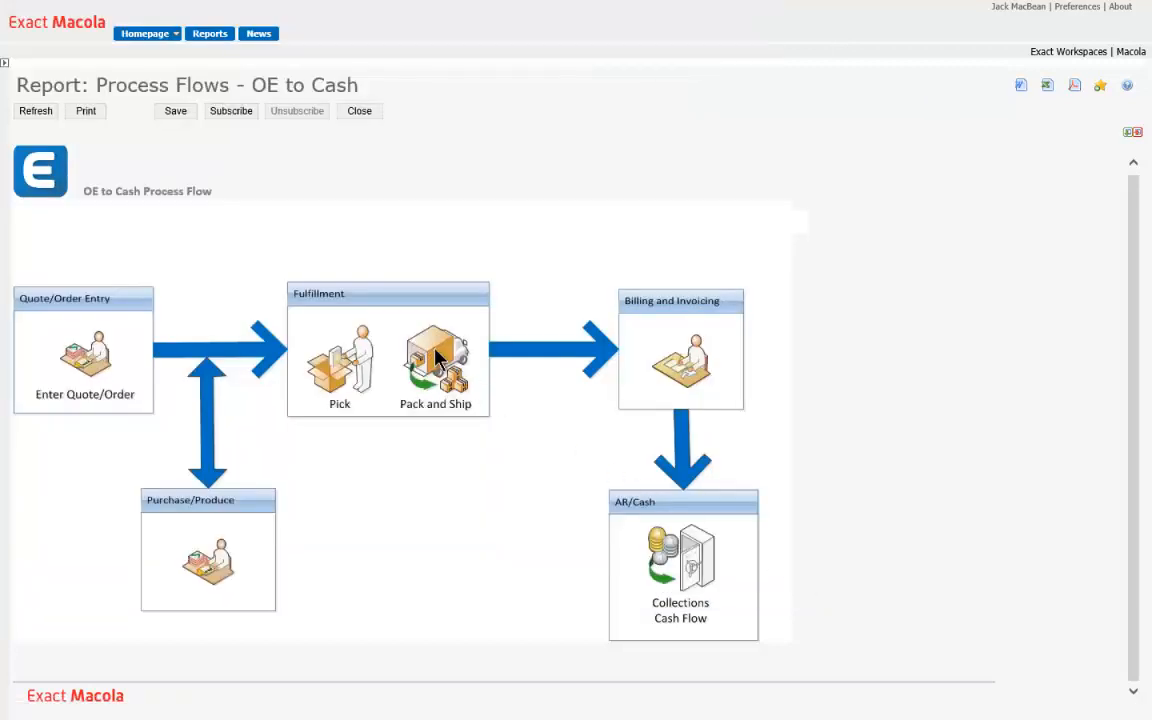
Open Select for Billing from the Billing and Invoicing stage and load the shipped order by its order number
click(449, 400)
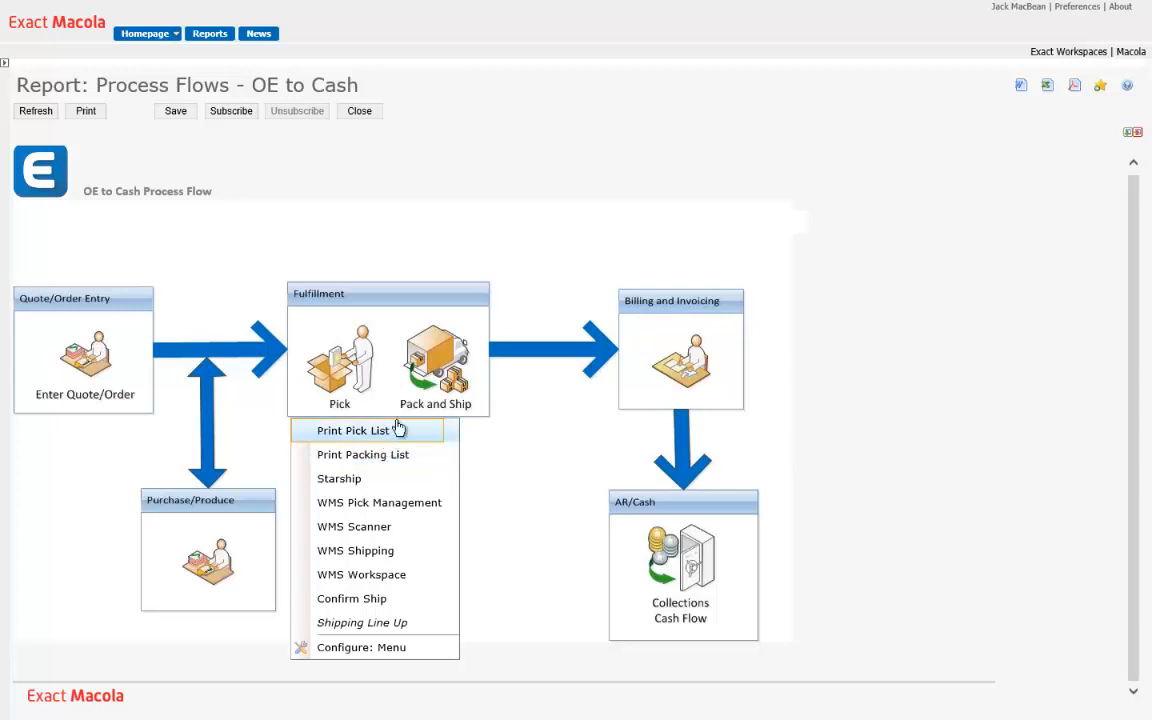
click(678, 370)
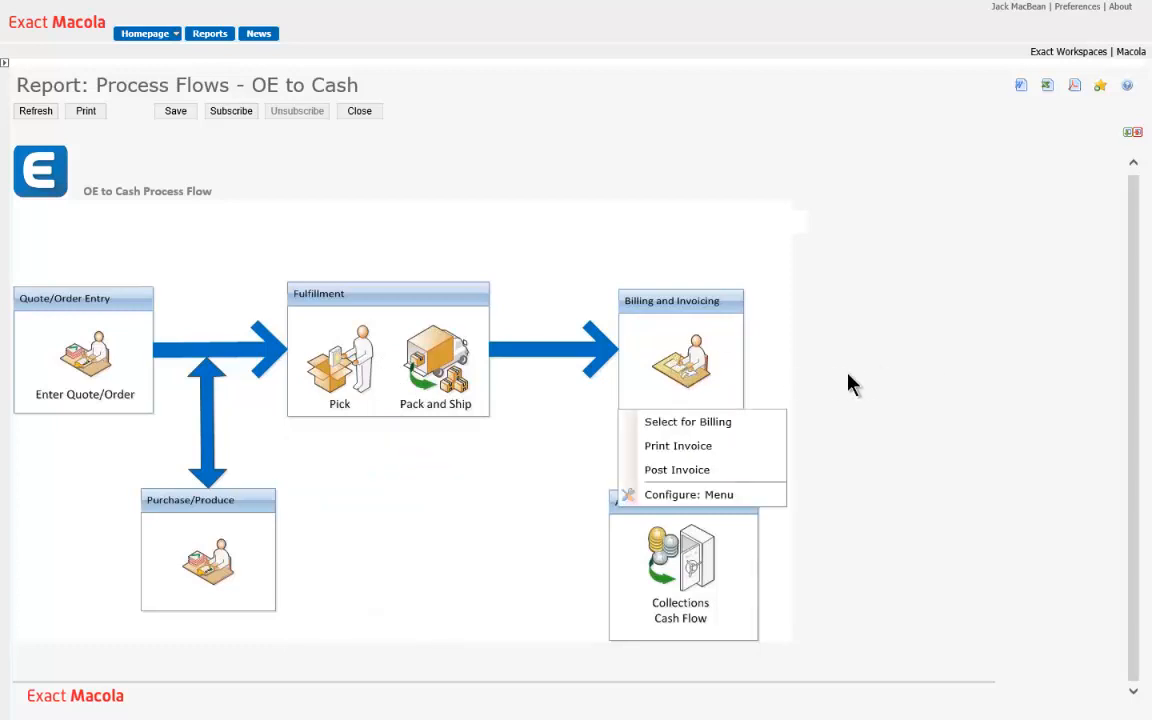
click(680, 423)
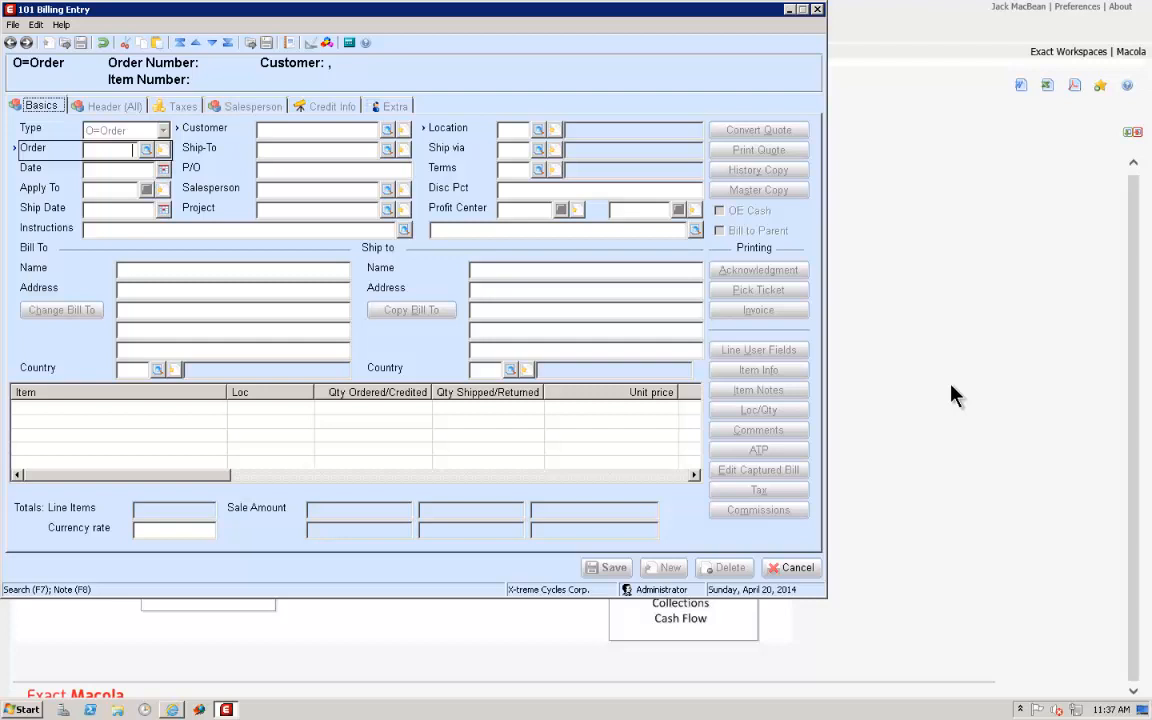
text(734)
key(Tab)
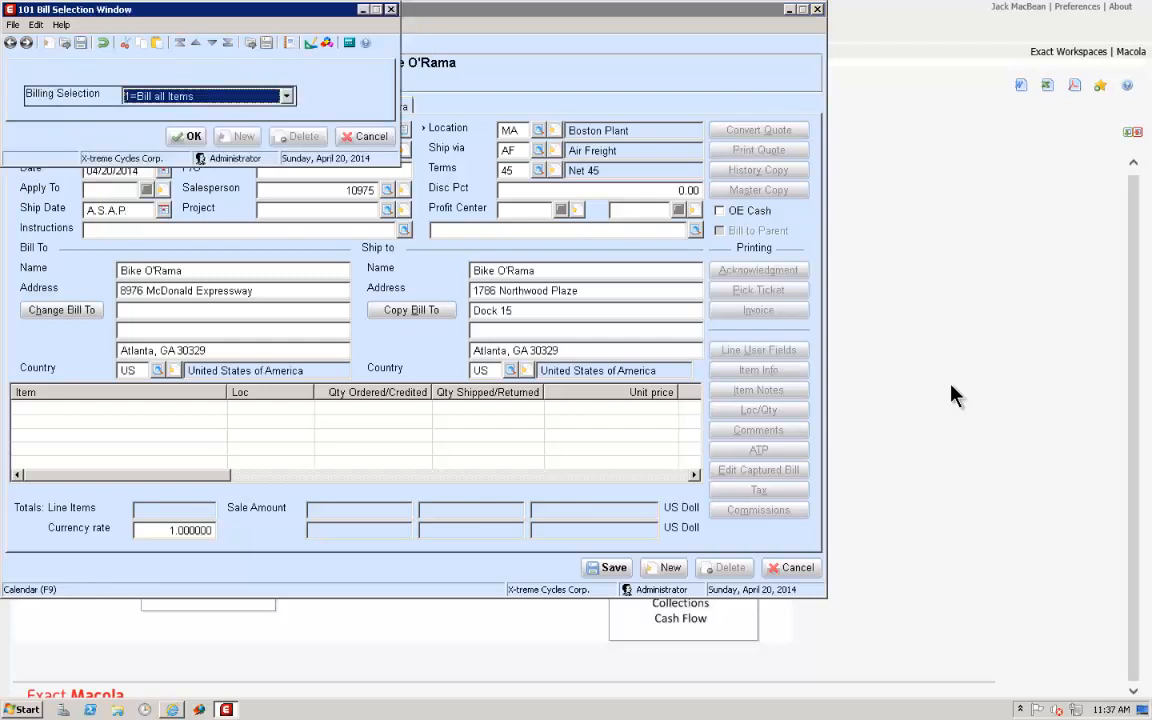
Bill all items on the order with ship cutoff date 04/20/2014, save the billing information, and close Billing Entry
click(187, 137)
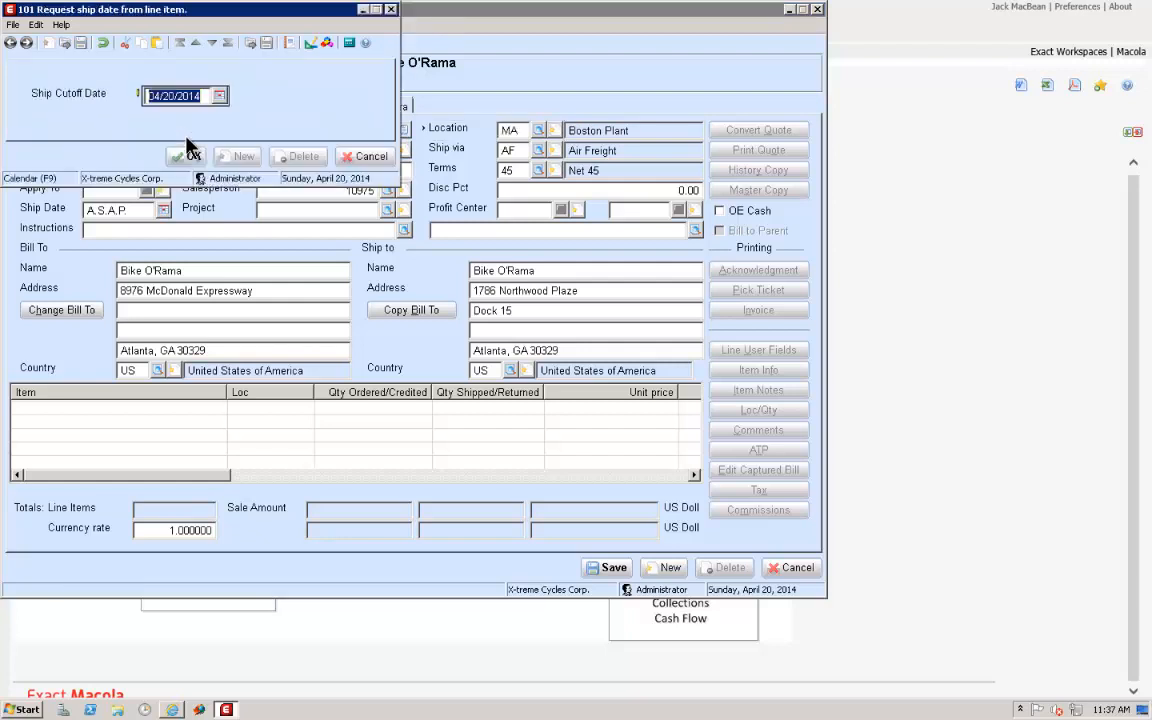
click(187, 163)
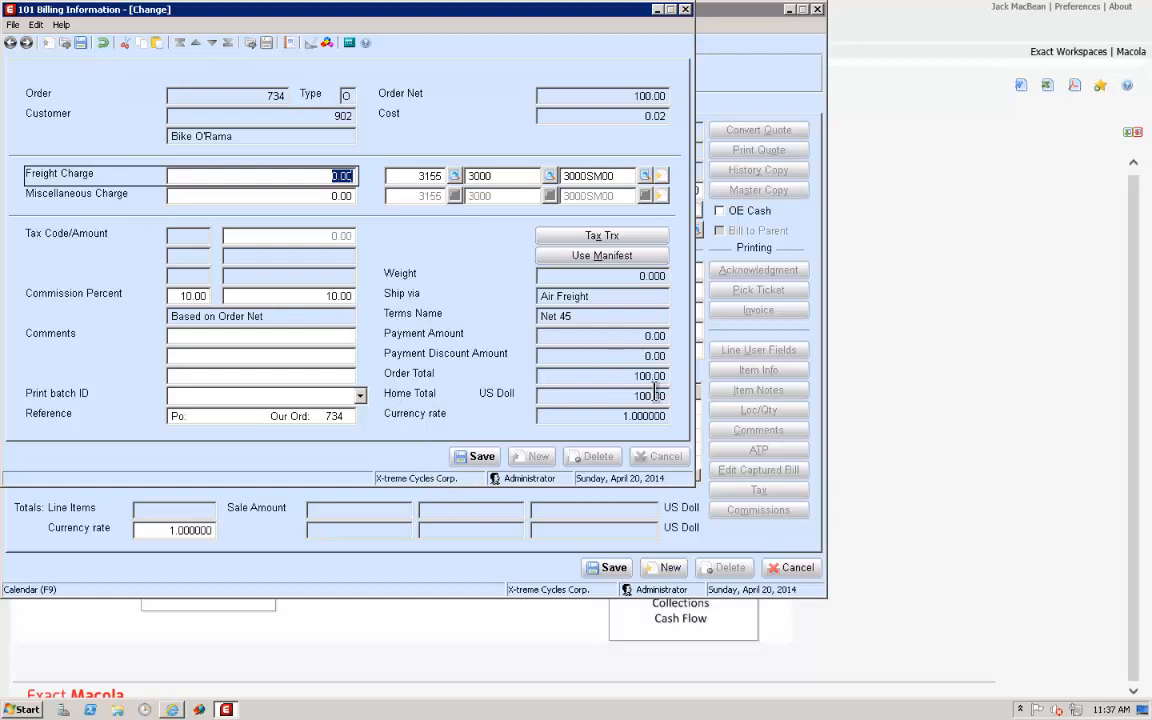
click(480, 457)
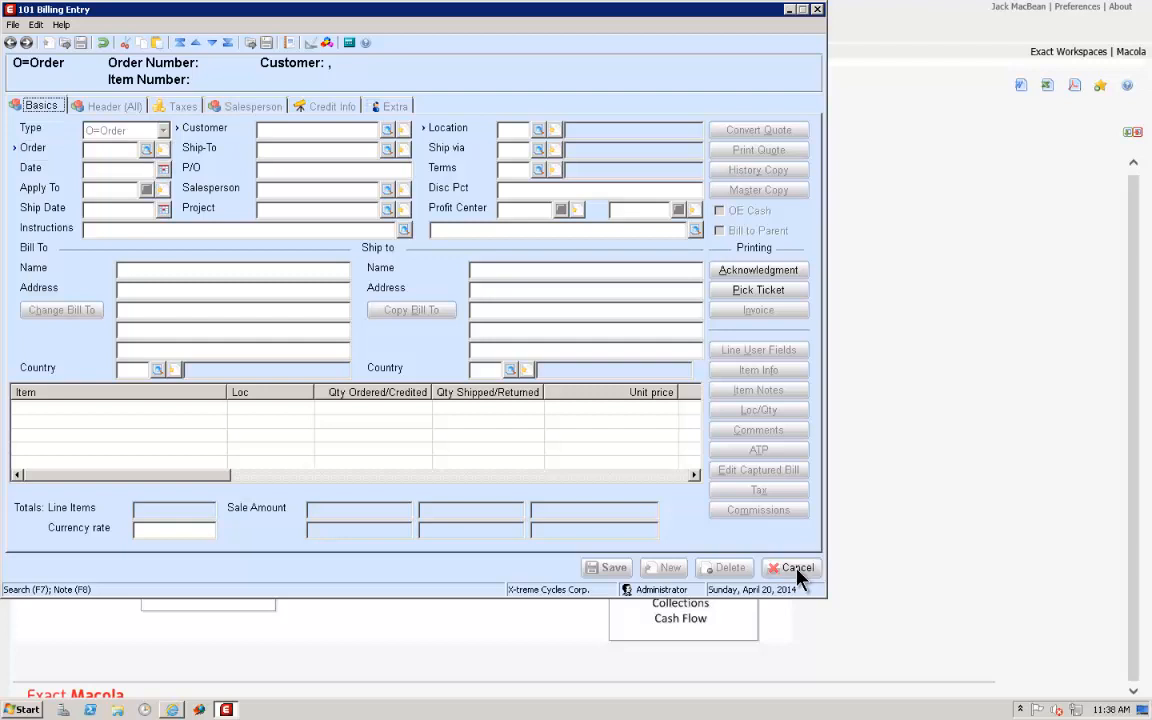
click(797, 572)
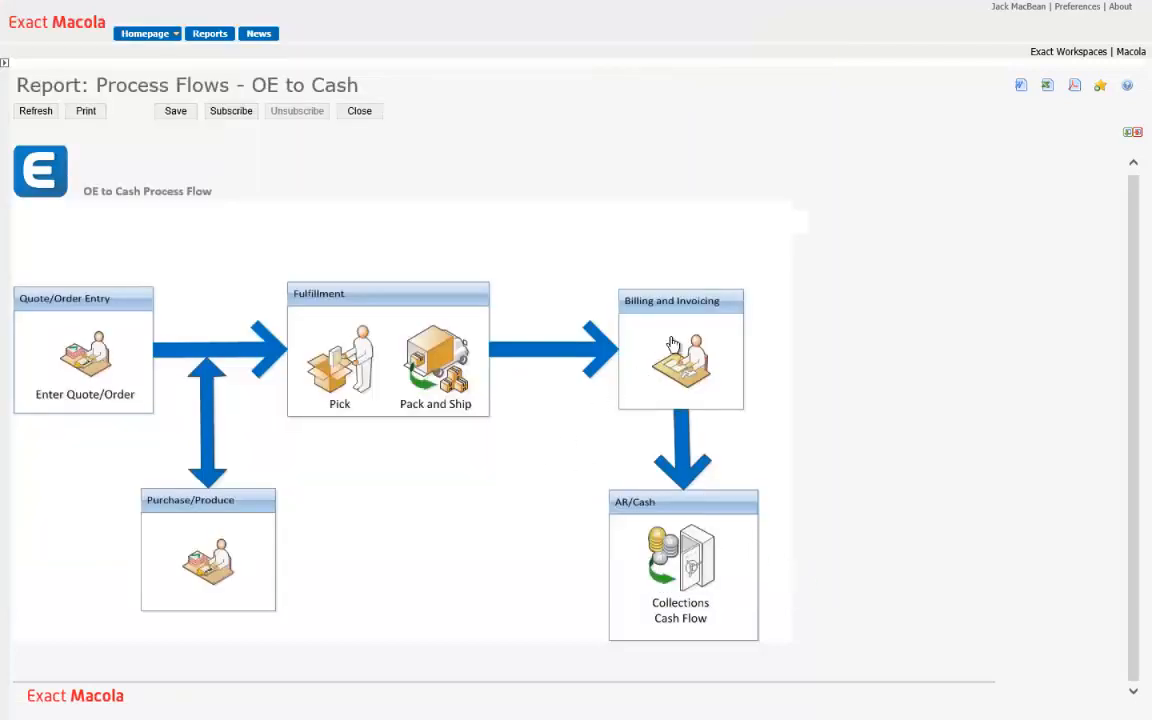
Generate the invoice for only the billed order with Print Invoice, using invoice date 04/20/2014 and batch ID ALL
click(625, 330)
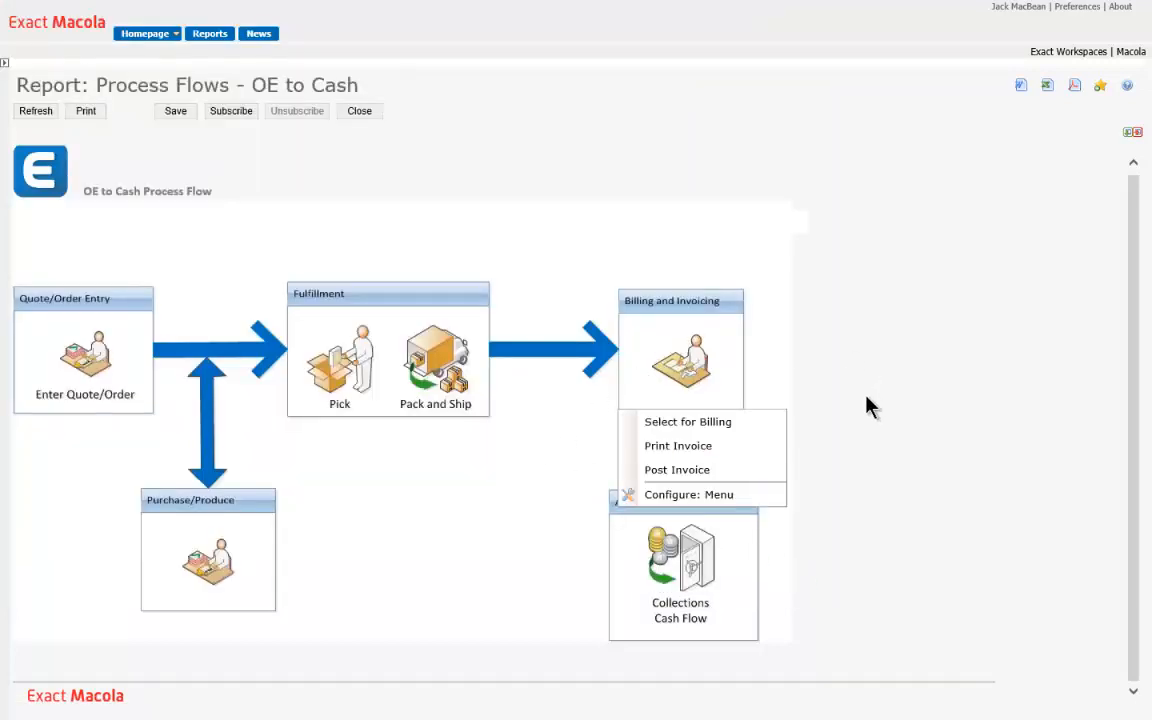
click(677, 451)
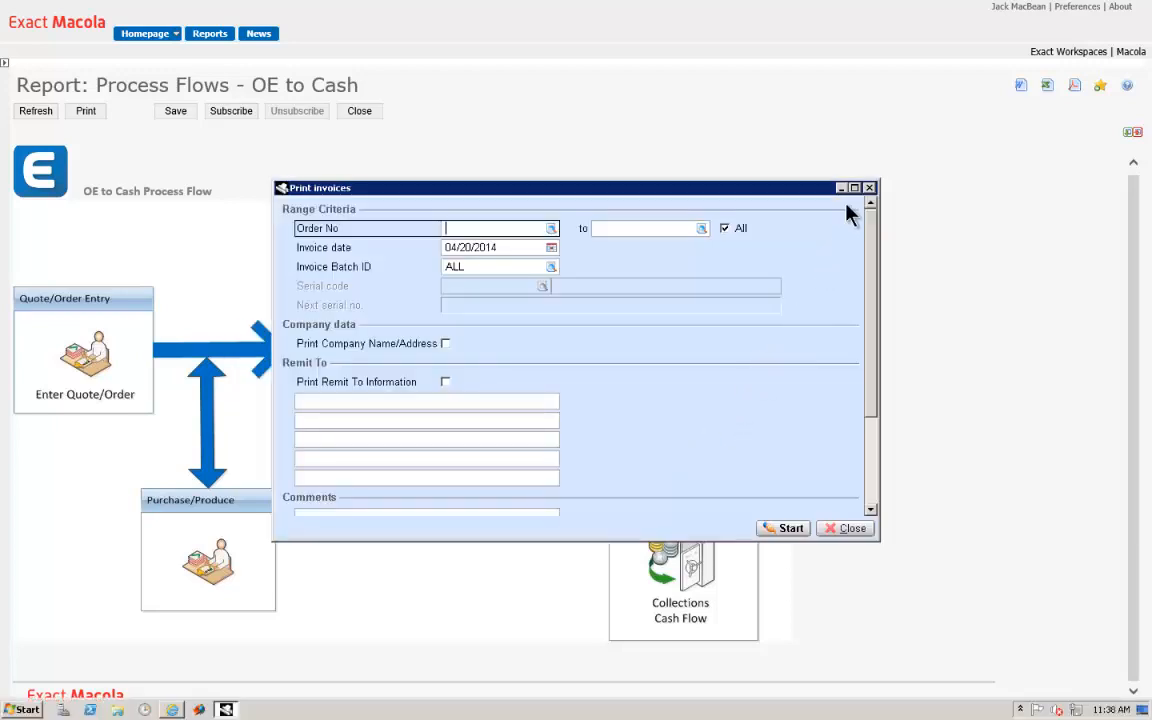
click(854, 188)
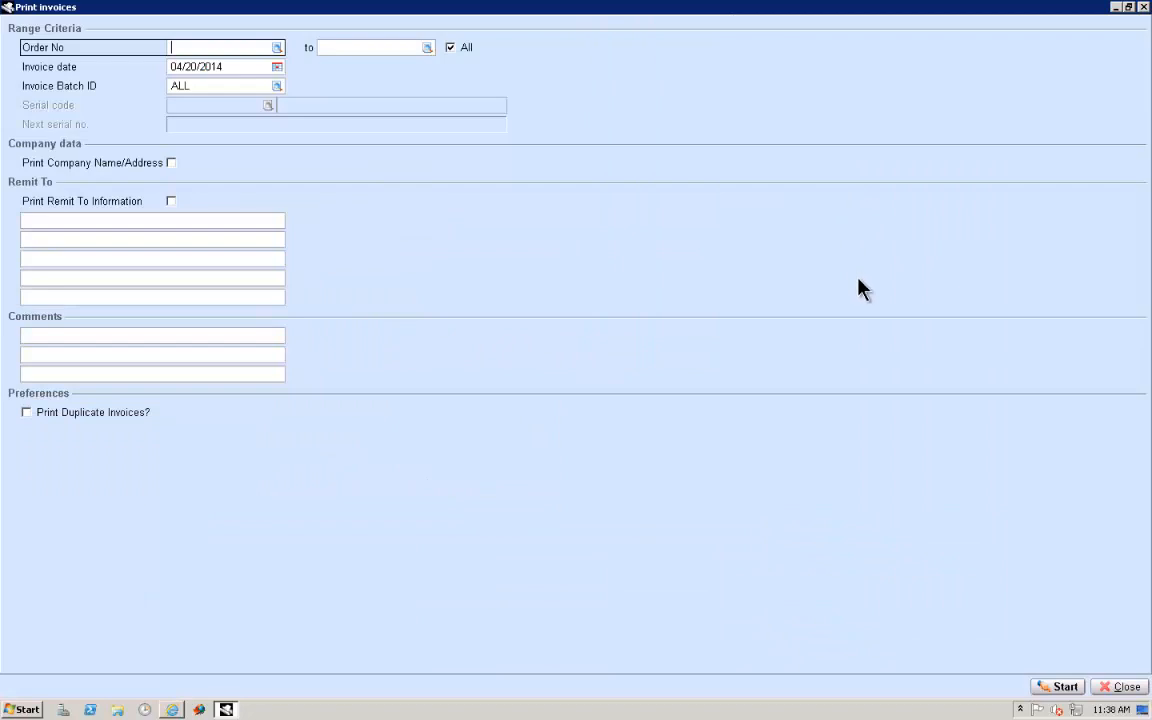
text(734)
key(Tab)
click(1050, 686)
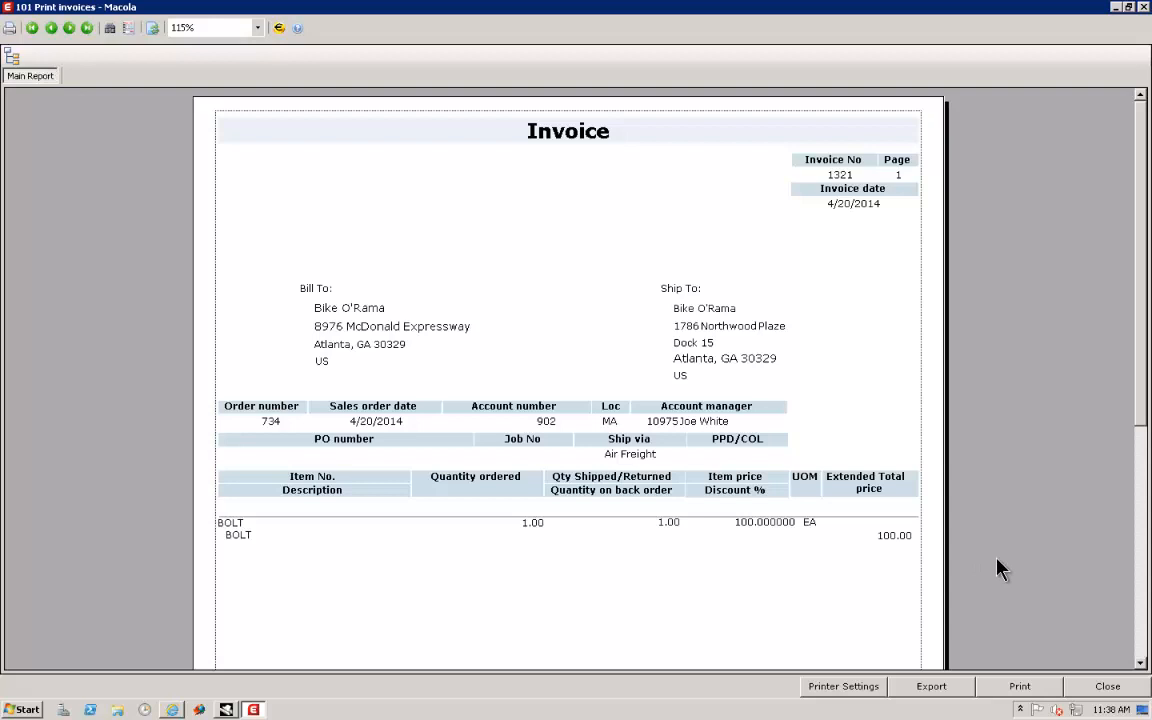
Close the invoice preview, confirm that the invoices printed correctly, and exit invoice printing
click(1107, 686)
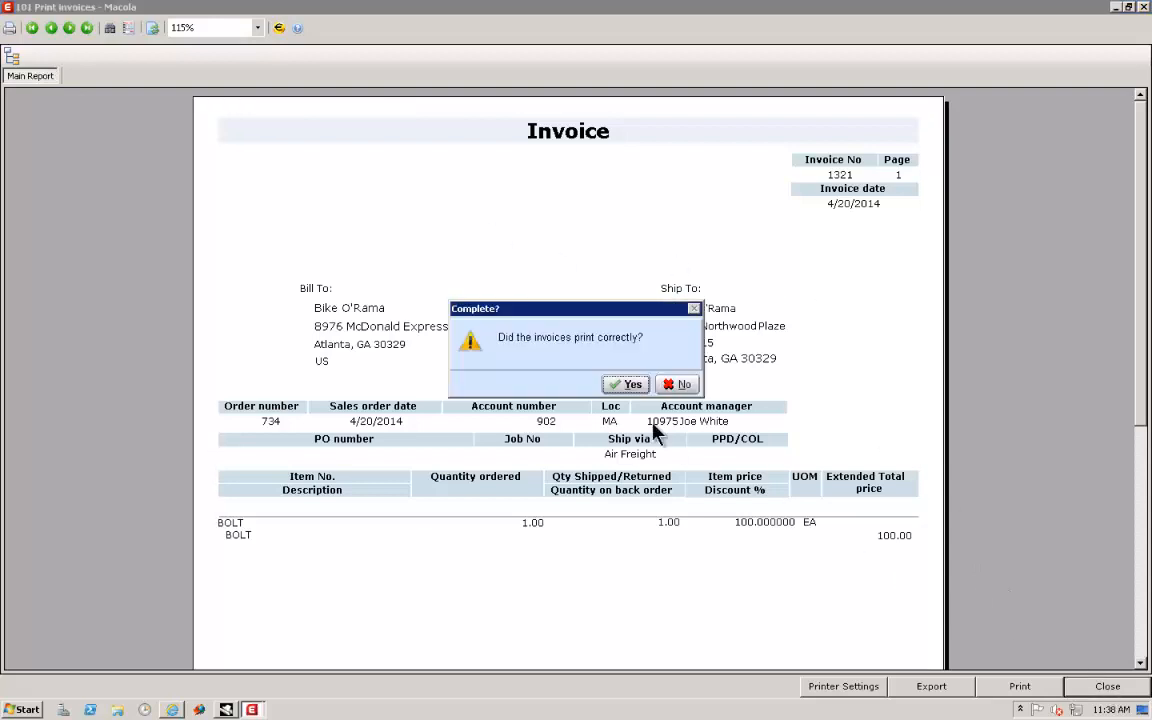
click(626, 384)
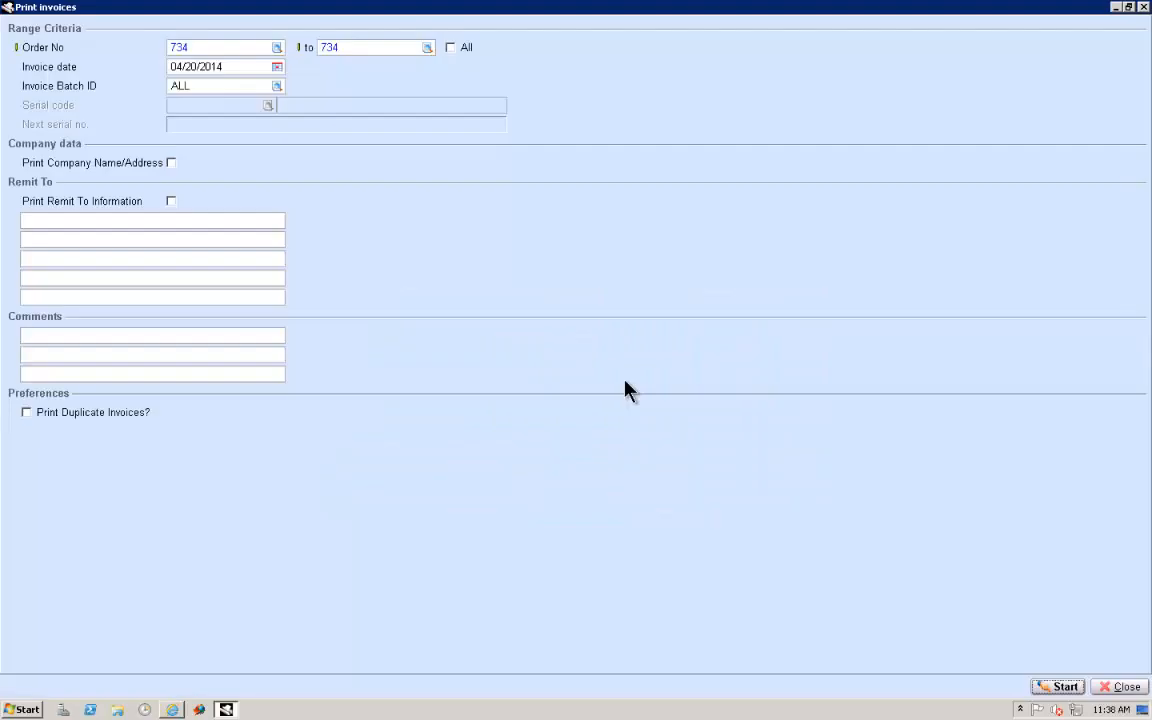
click(1120, 686)
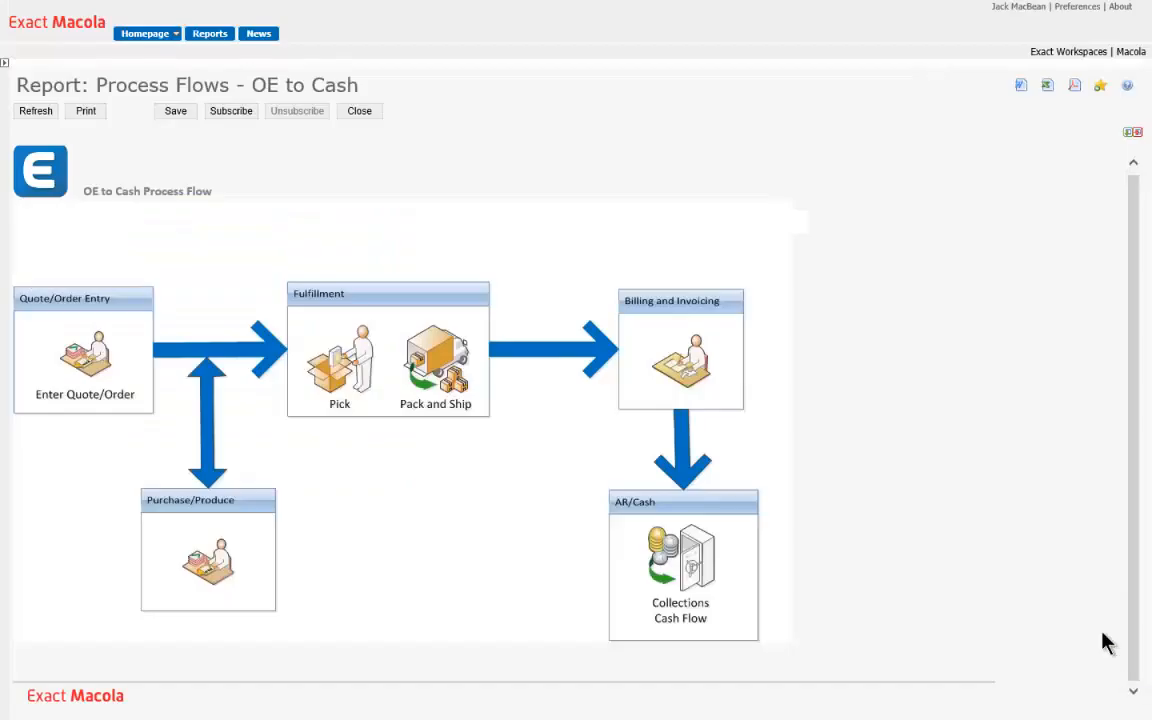
Post the invoices through 04/20/2014 with both detail and summary distributions, outputting the journal to the proposed disk file
click(680, 370)
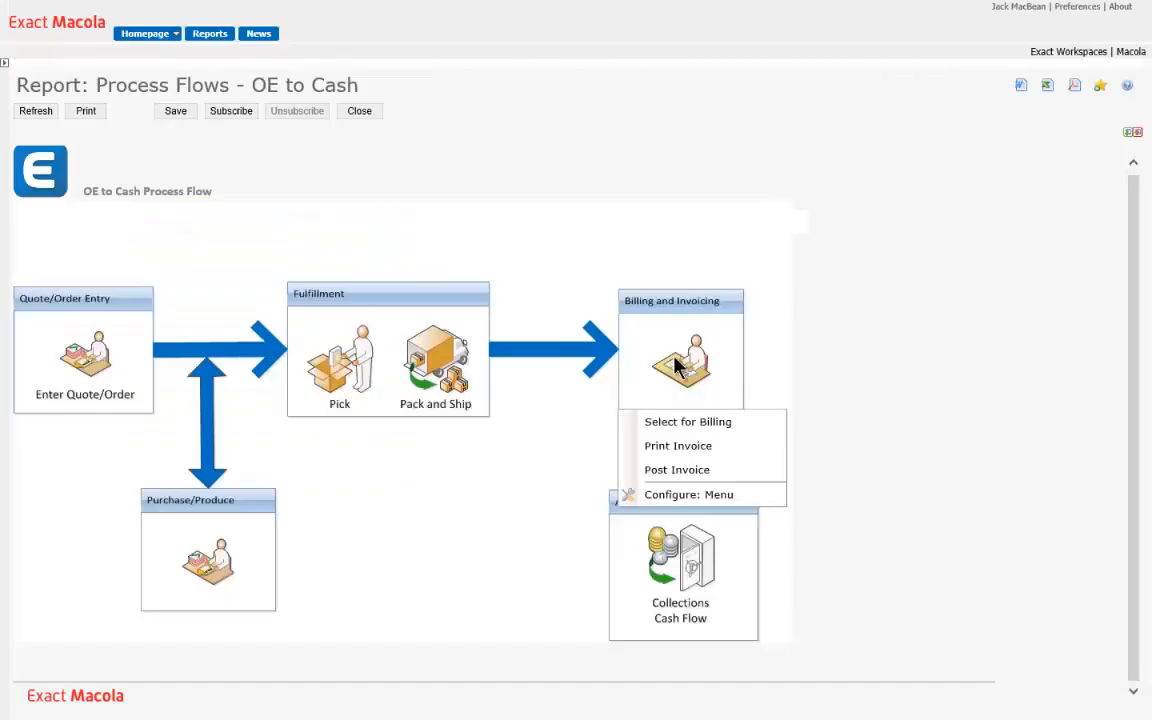
click(676, 469)
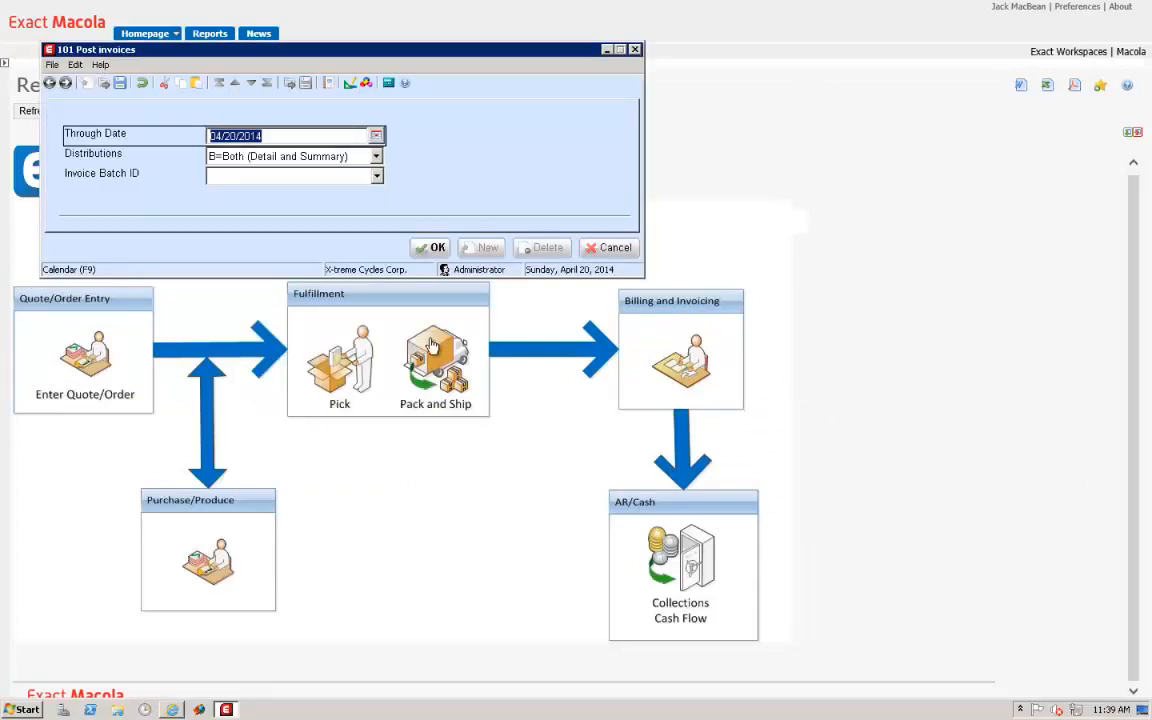
click(432, 250)
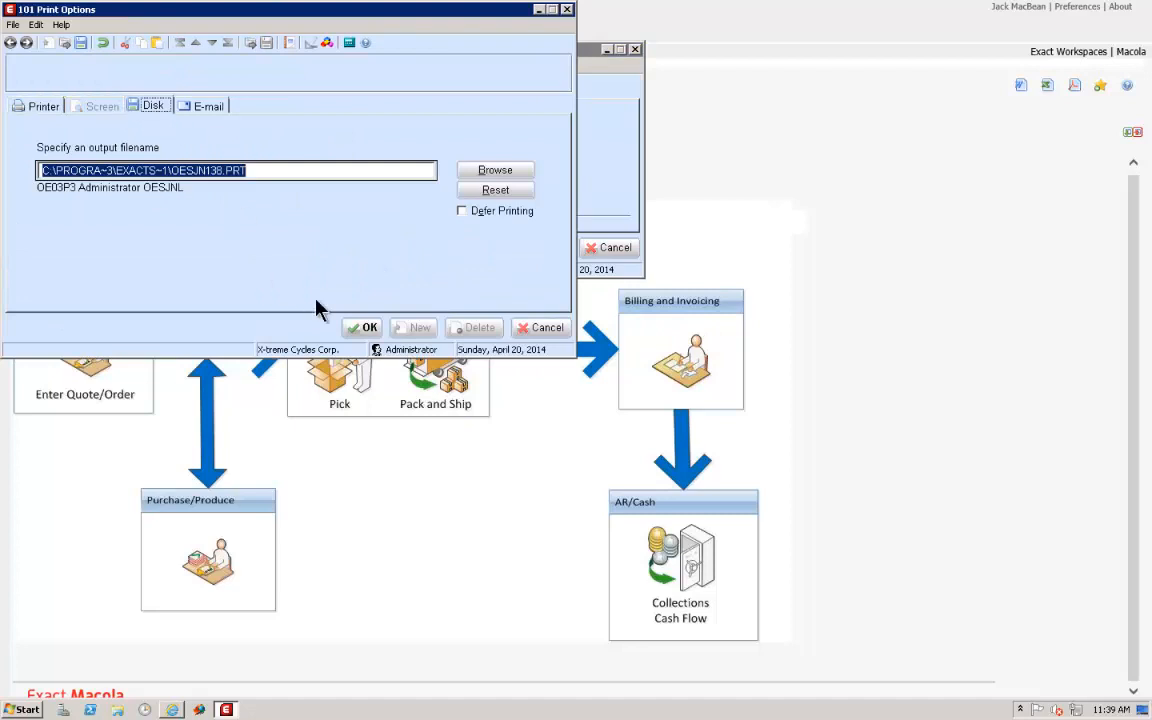
click(366, 329)
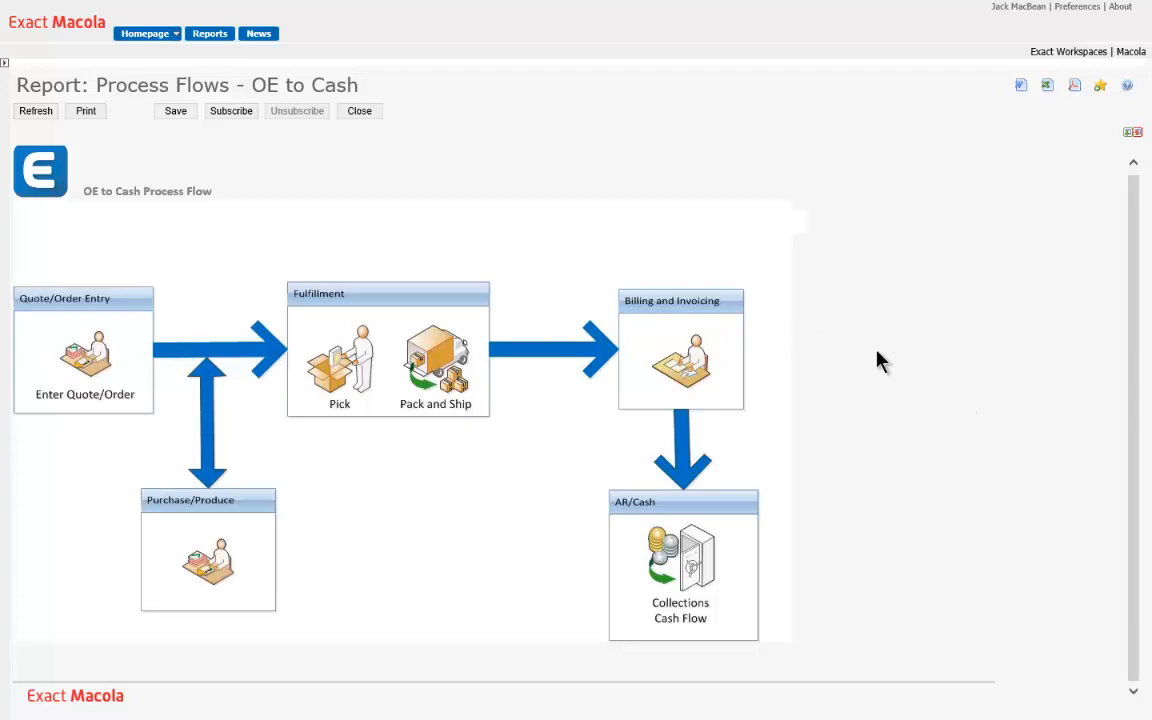
Open Cash Flow from the AR/Cash stage and start a new cash entry
click(680, 555)
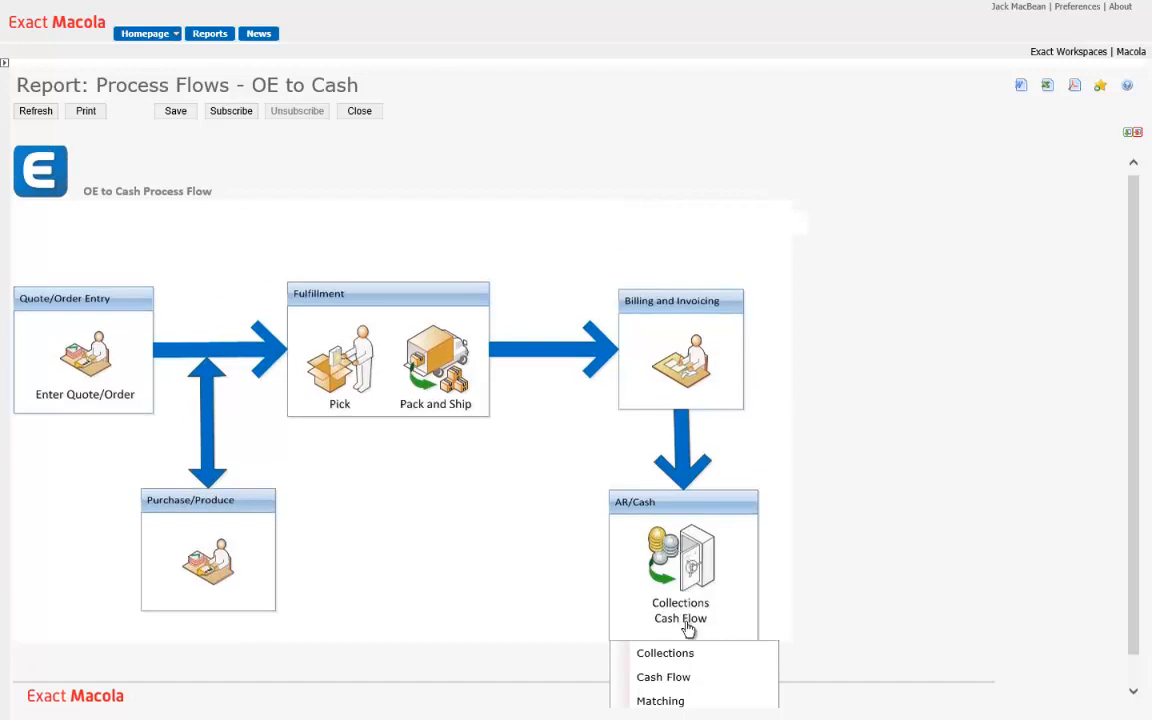
scroll(818, 580, down, 1)
click(685, 650)
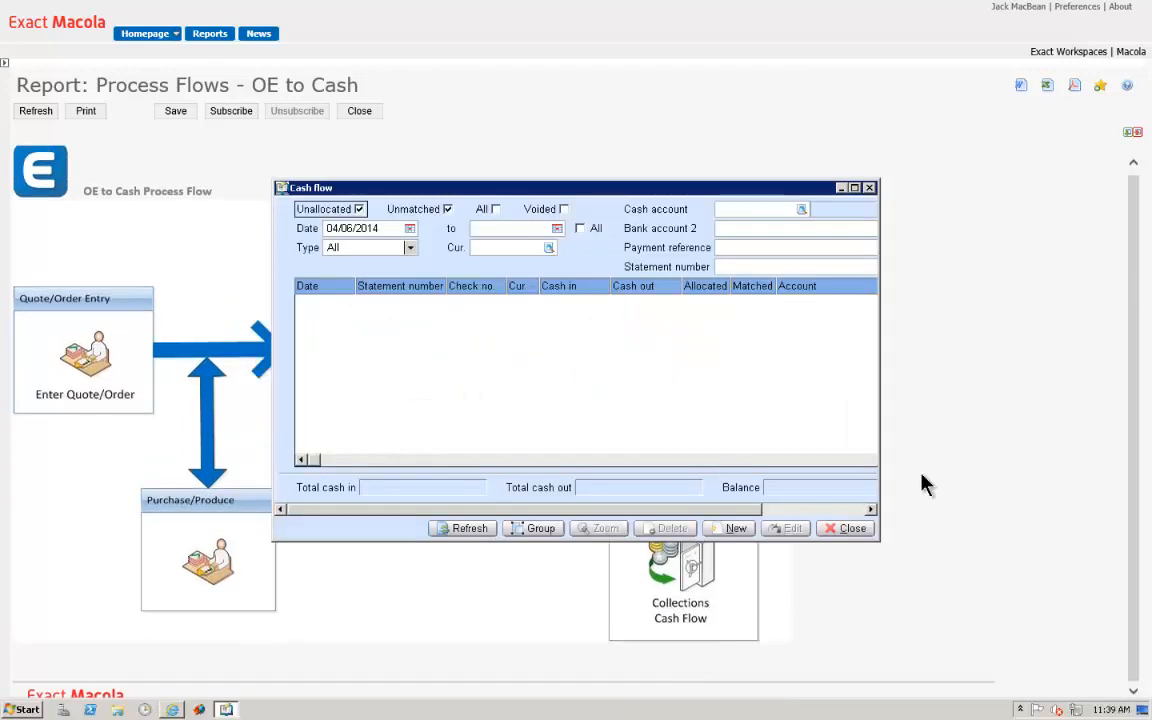
click(736, 529)
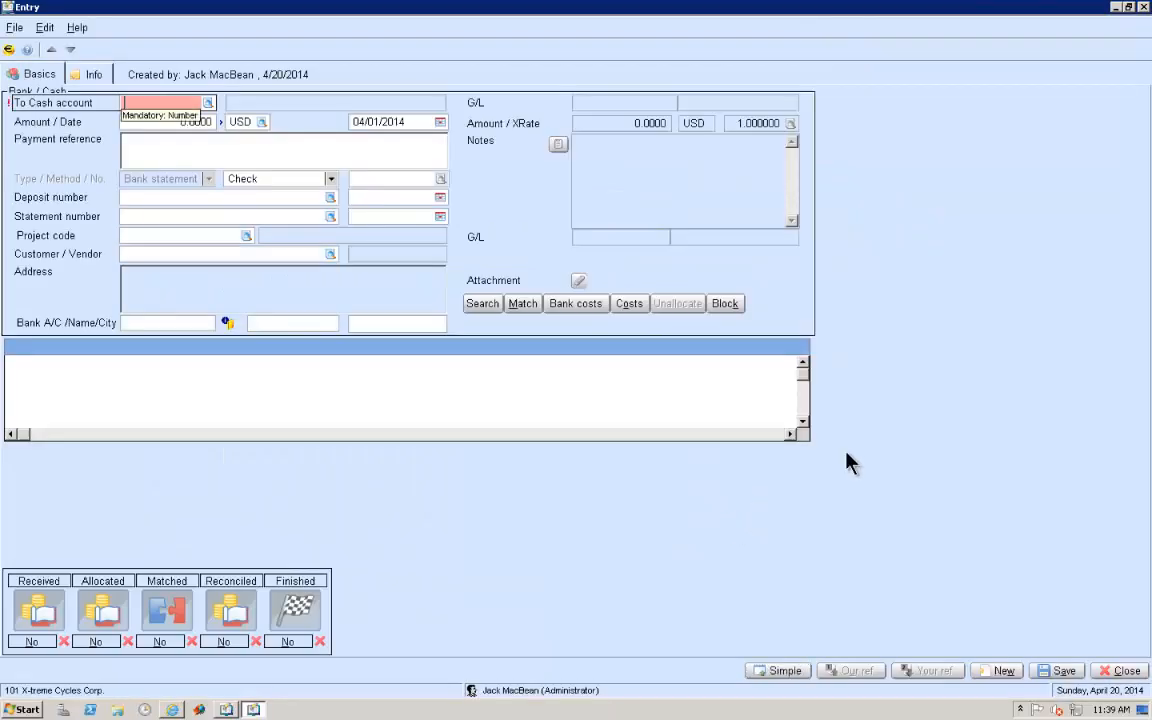
Set the entry's cash account to the BankOne Bank Journal and its amount to 100 USD
click(208, 103)
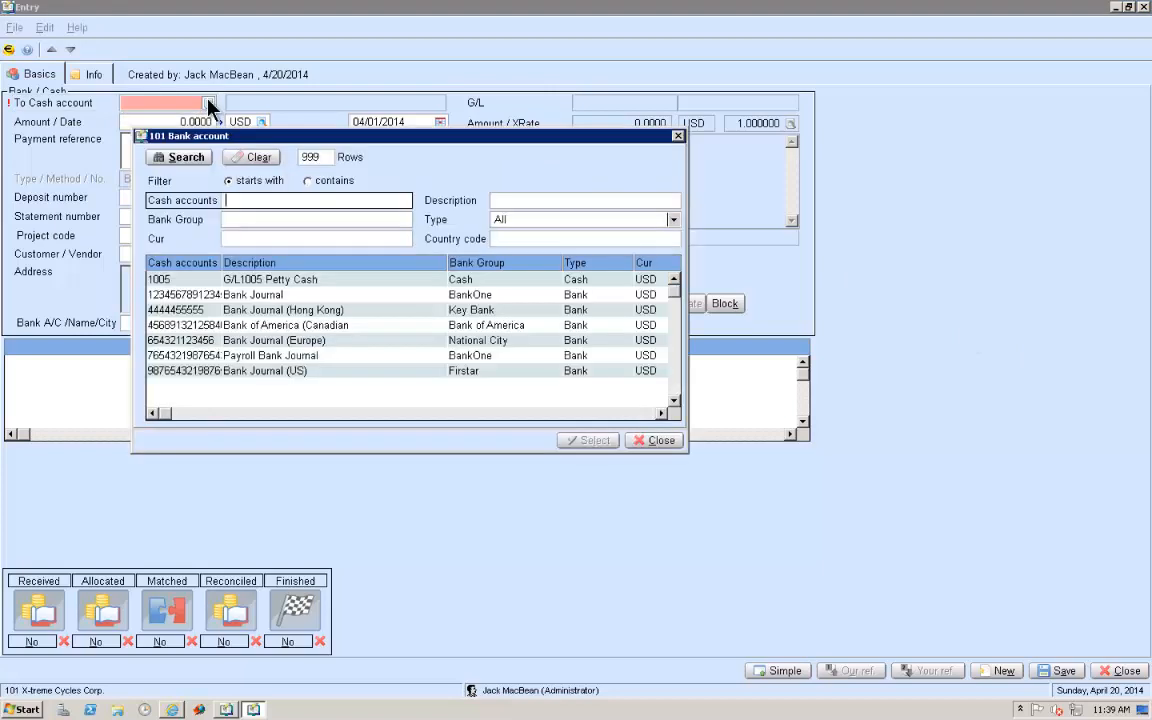
double_click(188, 293)
key(Tab)
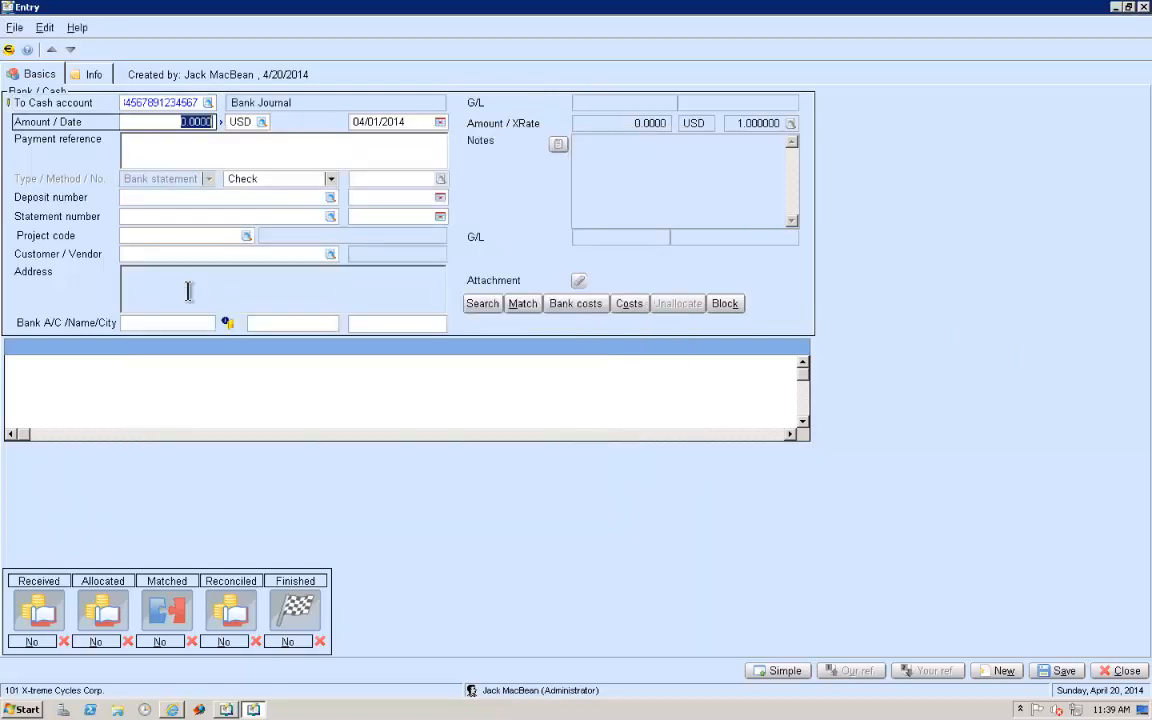
text(100)
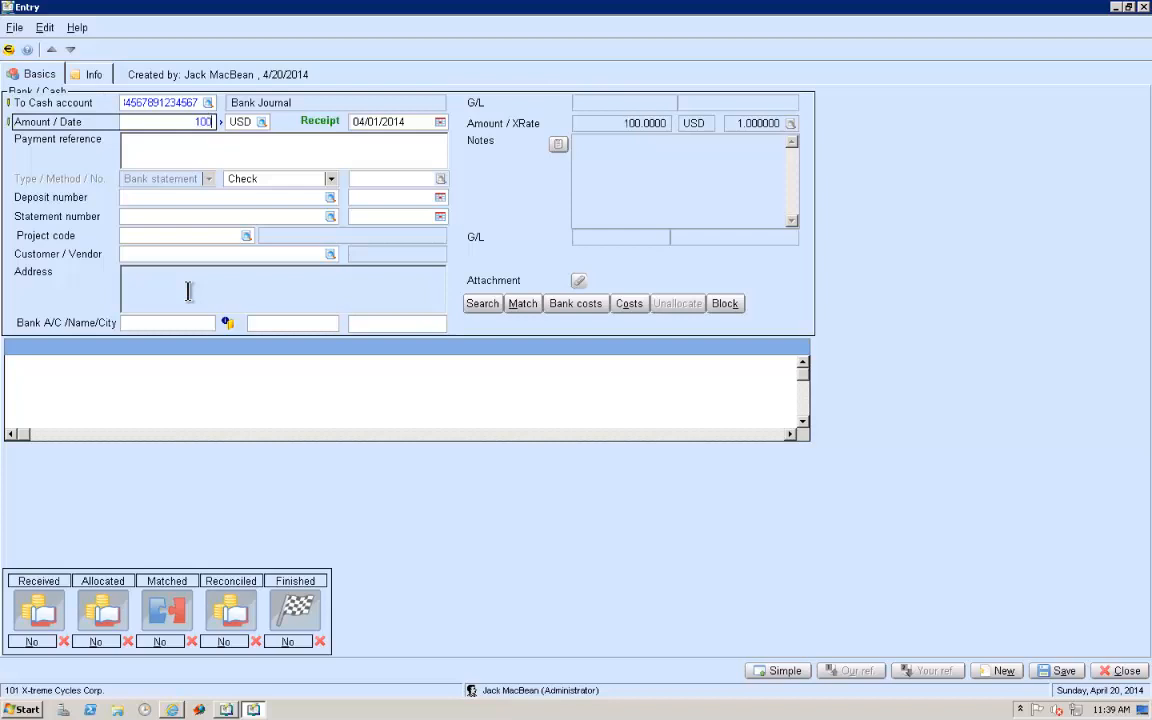
Set the receipt date to 04/20/2014 and the payment reference to "test"
key(Tab)
key(Tab)
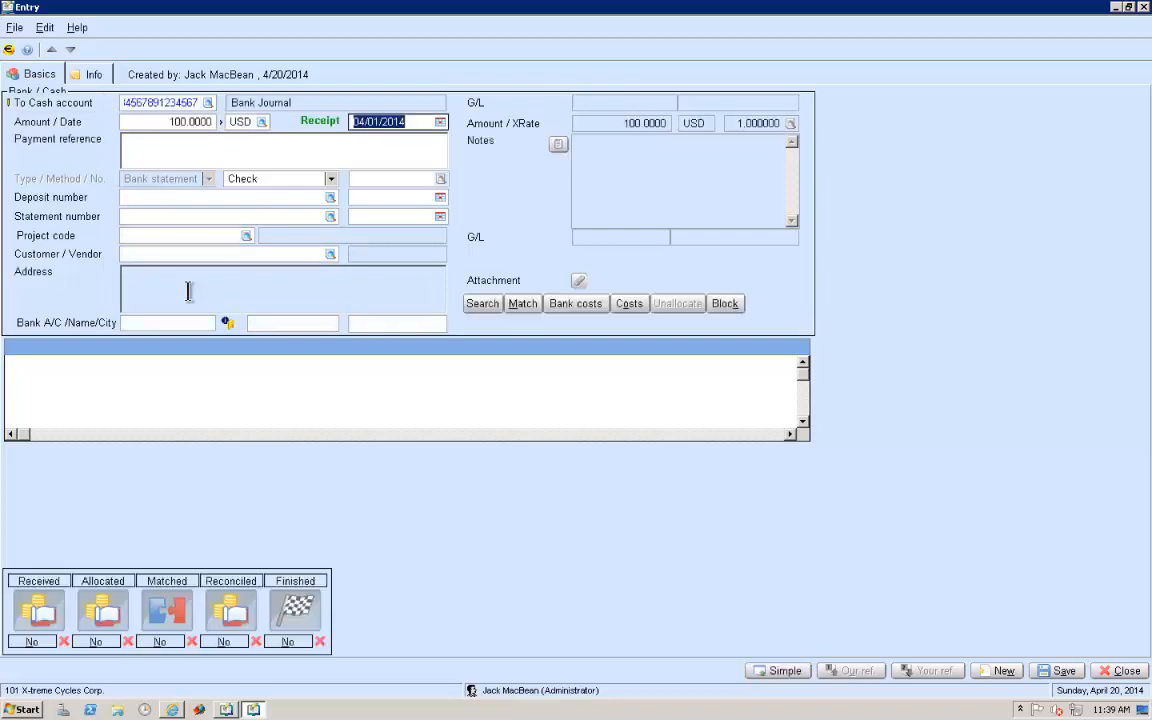
text(04/20/2014)
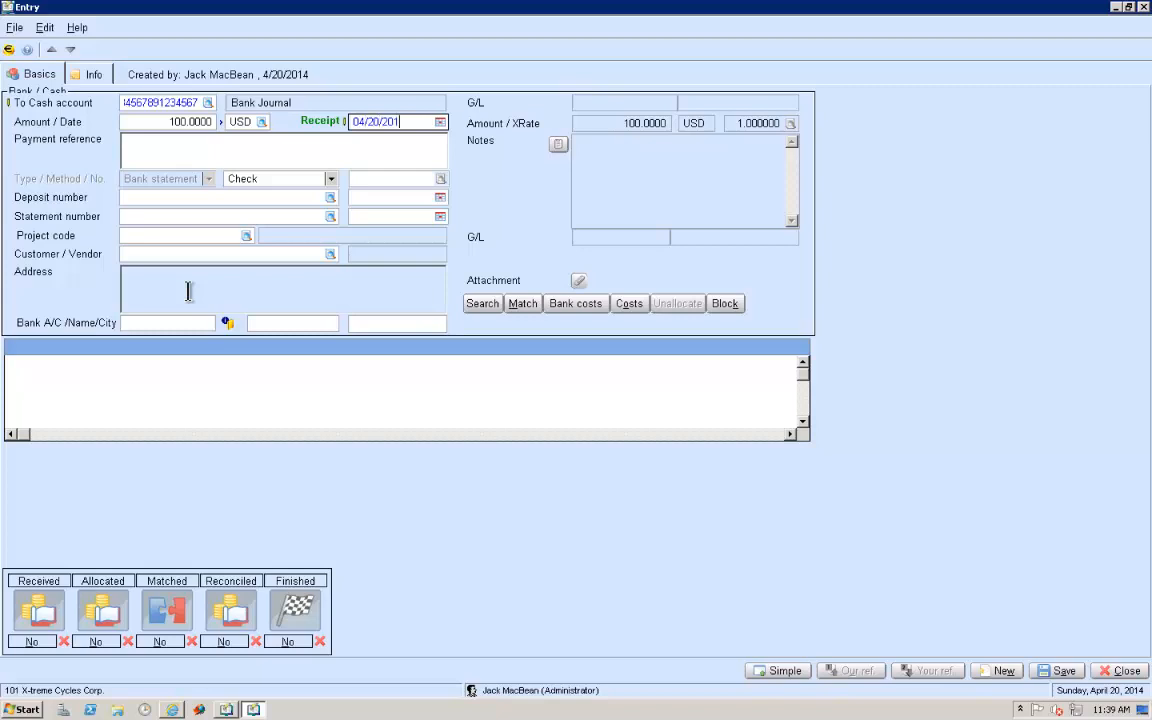
click(161, 138)
text(test)
Keep Check as the payment method, enter check number 998558, and assign BankOne deposit number 2 dated 8/21/2013
key(Tab)
key(Tab)
key(Tab)
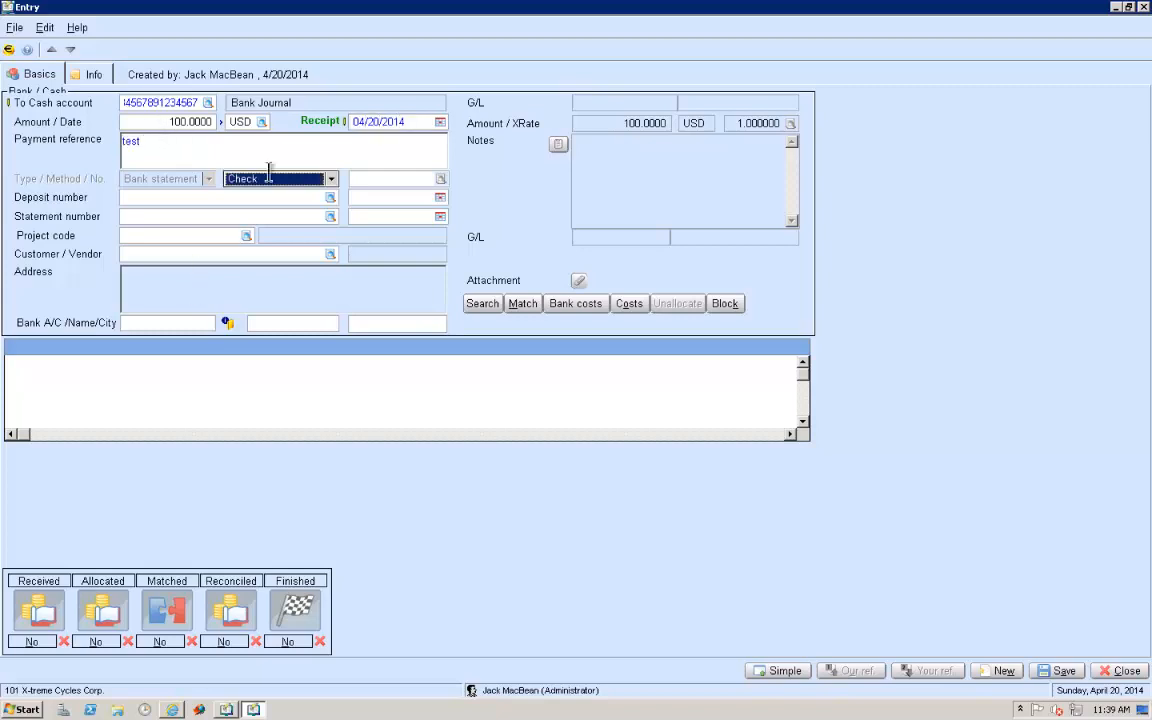
key(Tab)
click(329, 197)
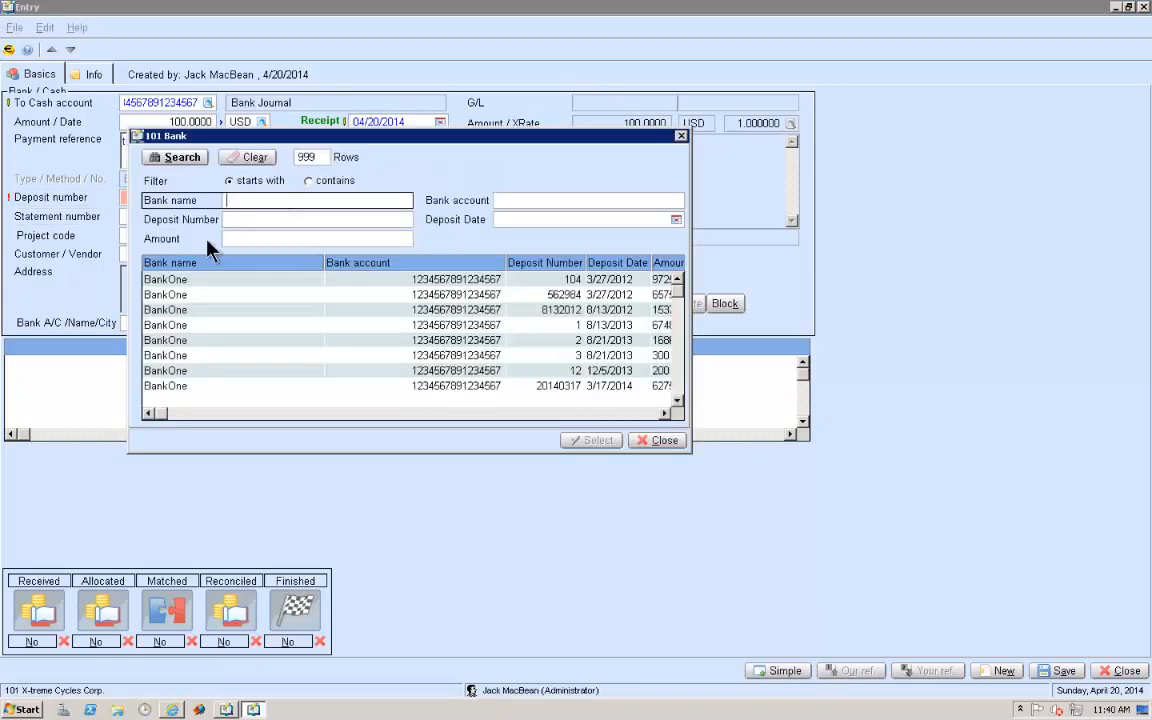
double_click(168, 338)
Look up the customer Bike O'Rama and allocate the cash receipt to that customer
key(Tab)
key(Tab)
key(Tab)
key(Tab)
text(b)
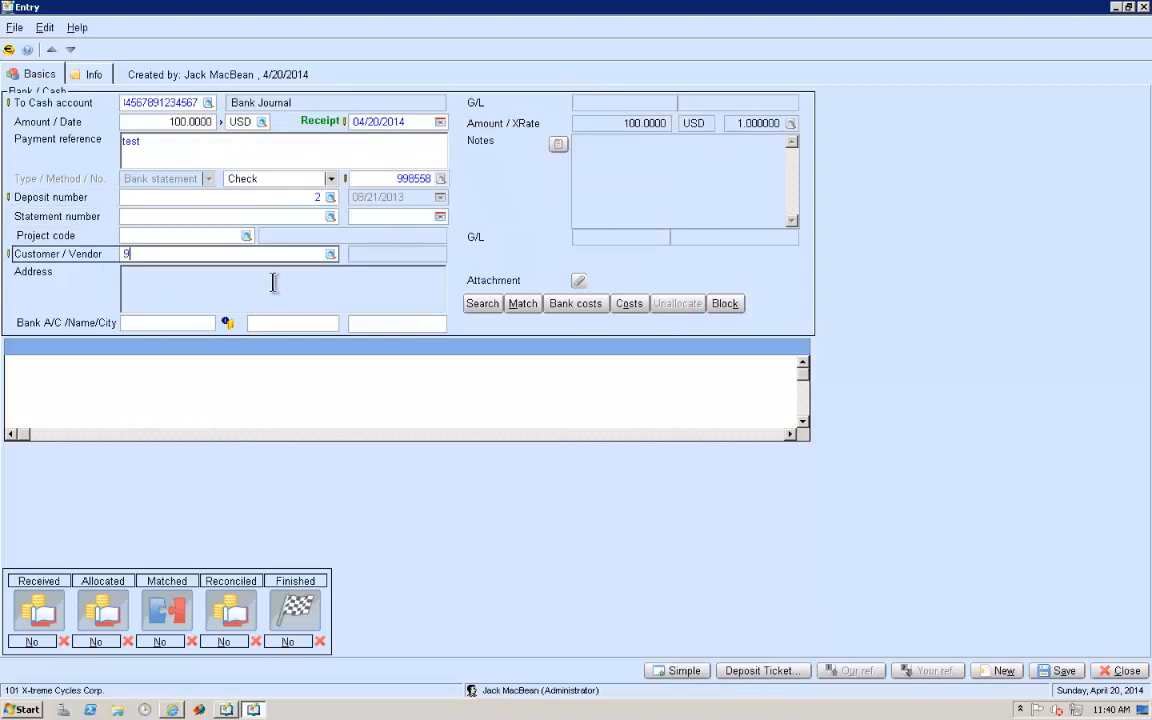
key(Tab)
double_click(430, 315)
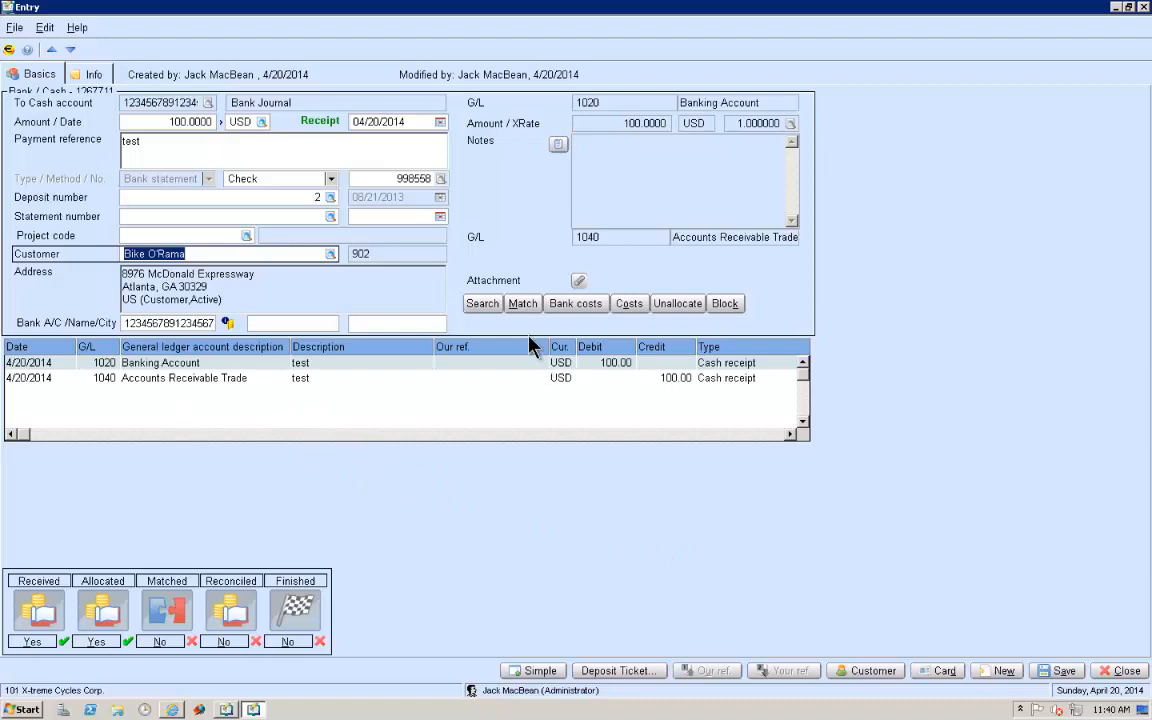
Match the 4/20/2014 cash receipt to Bike O'Rama's open 100 USD sales invoice and process the match
click(521, 304)
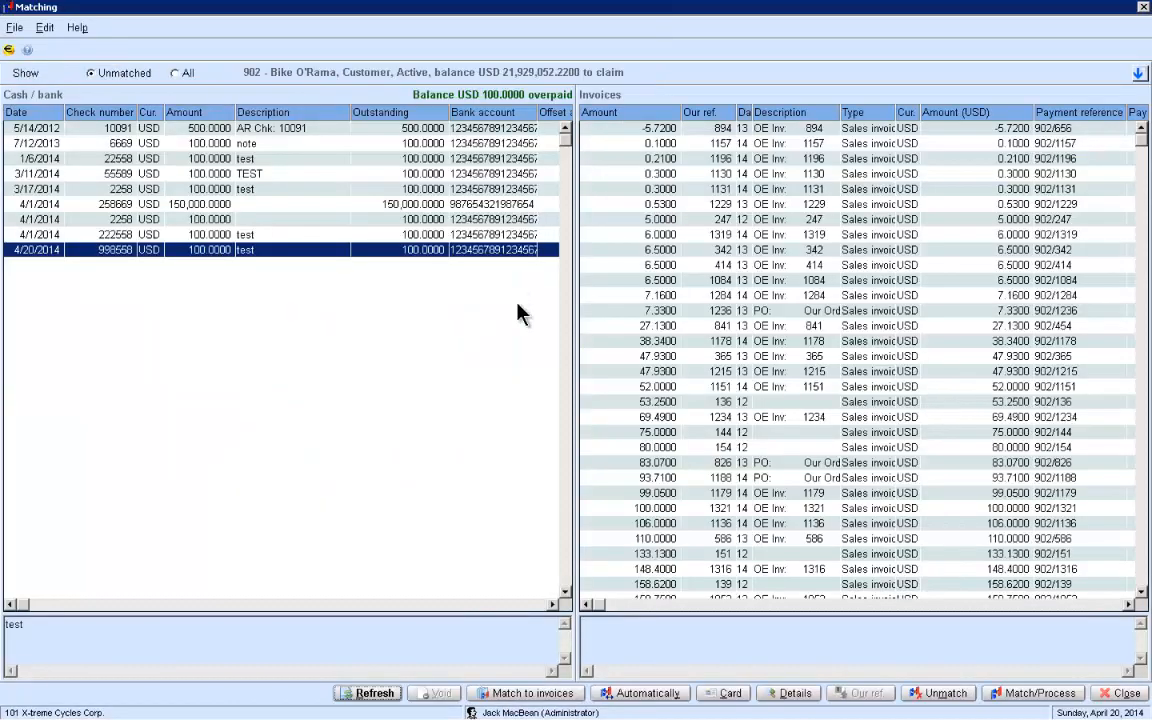
scroll(689, 473, down, 1)
click(670, 480)
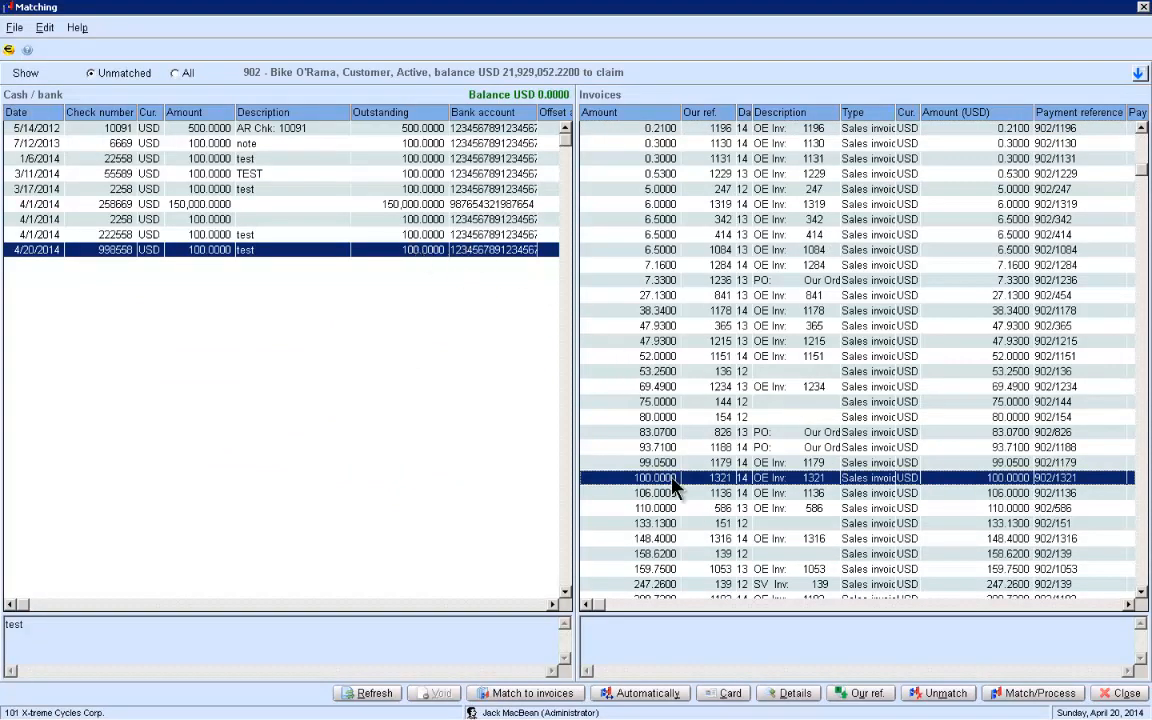
key(ctrl)
key(ctrl)
key(ctrl)
key(ctrl)
click(1030, 693)
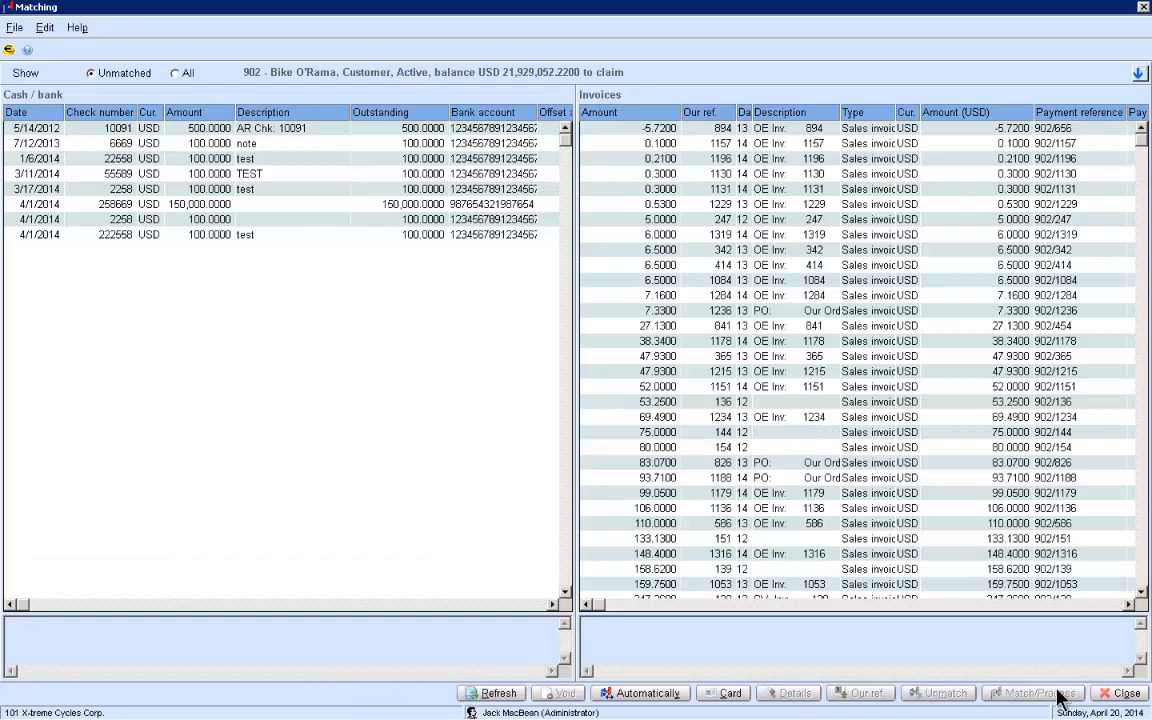
Close the matching window, the receipt entry and Cash Flow to return to the OE to Cash process flow
click(1122, 693)
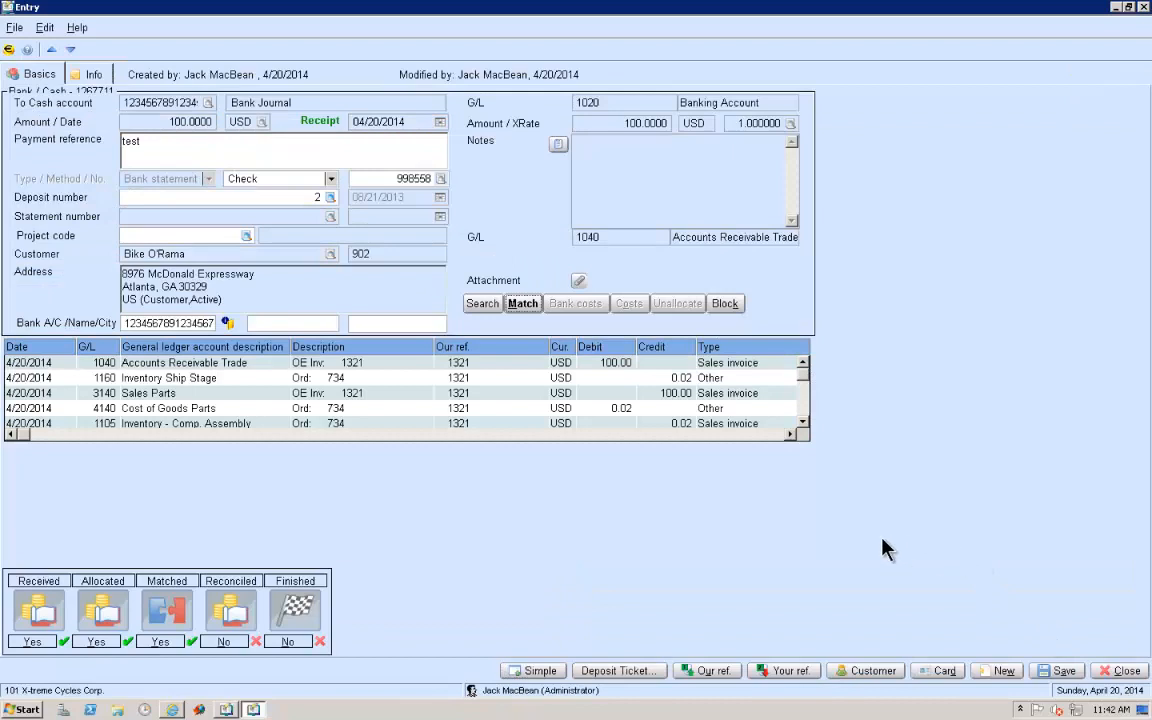
mouse_move(804, 372)
mouse_down()
mouse_move(801, 415)
mouse_move(805, 360)
mouse_up()
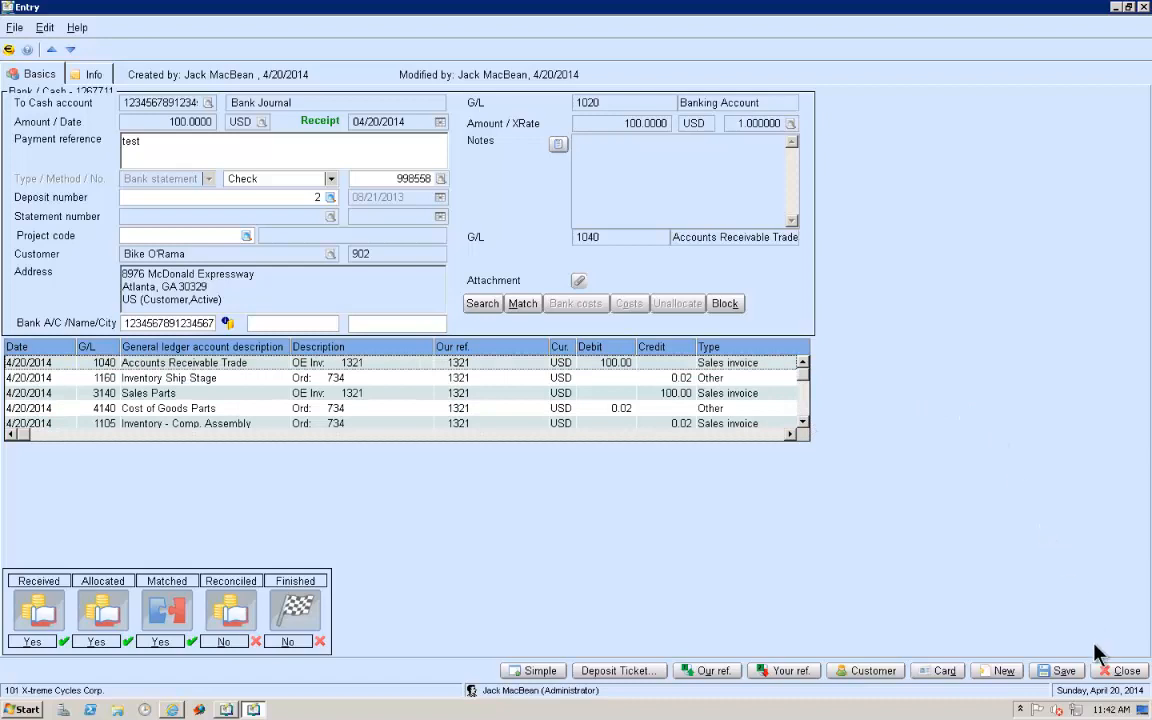
click(1122, 671)
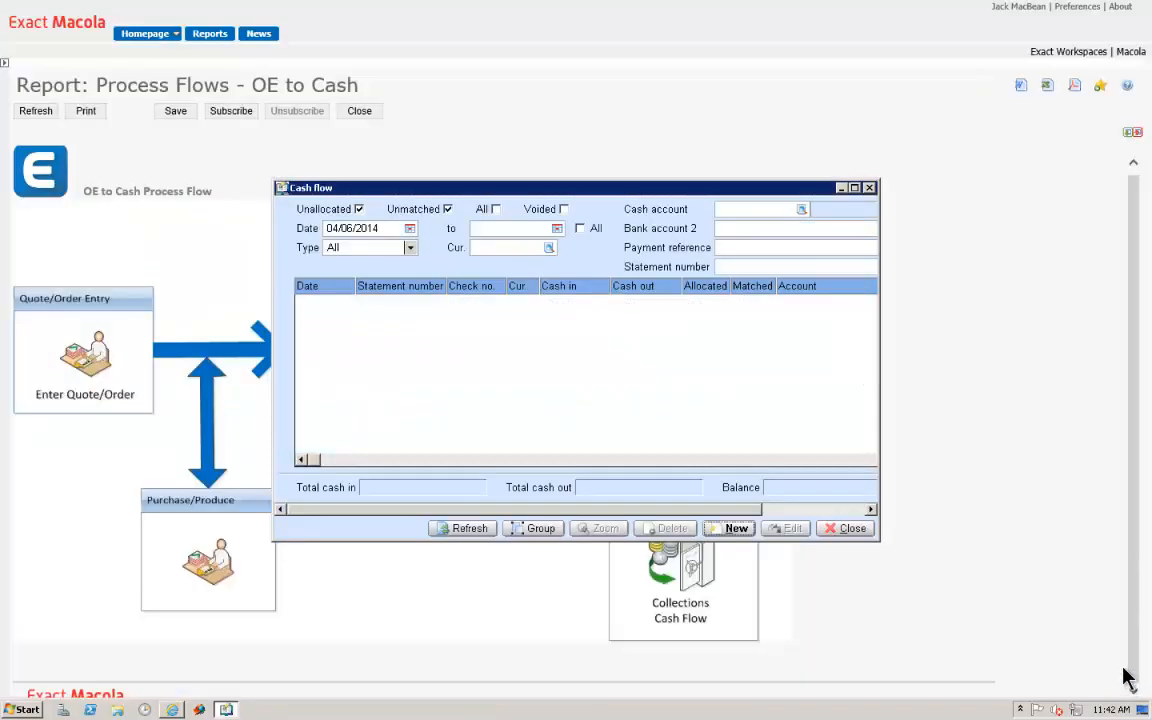
click(848, 530)
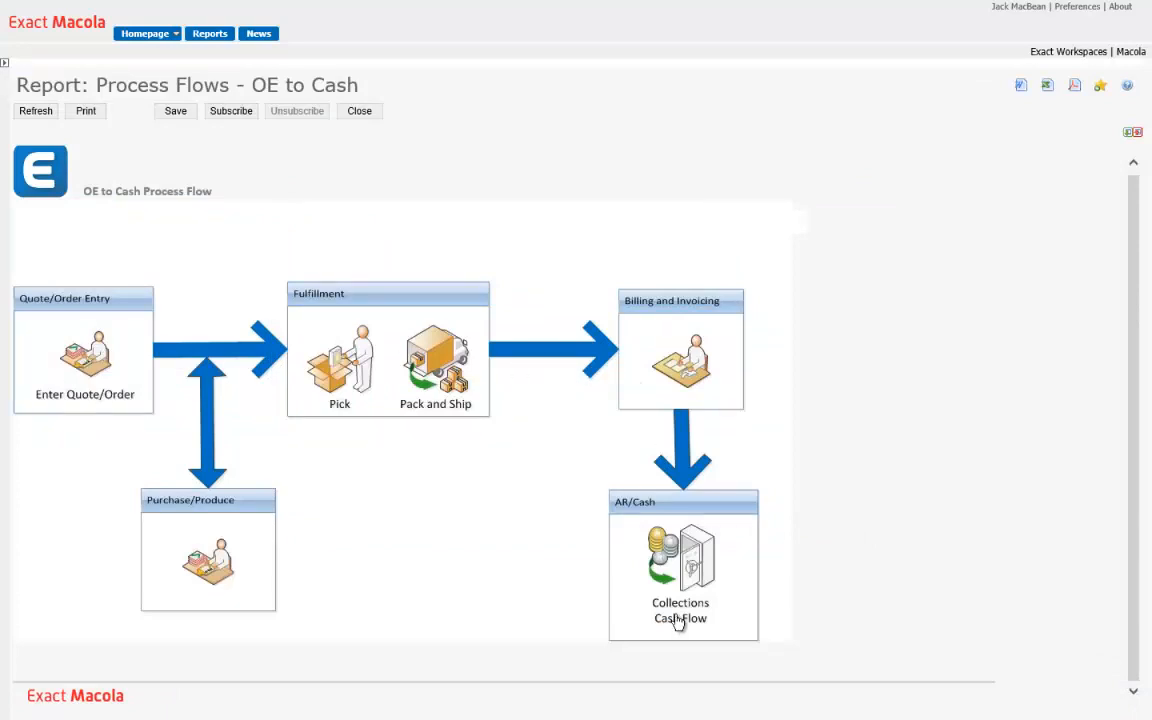